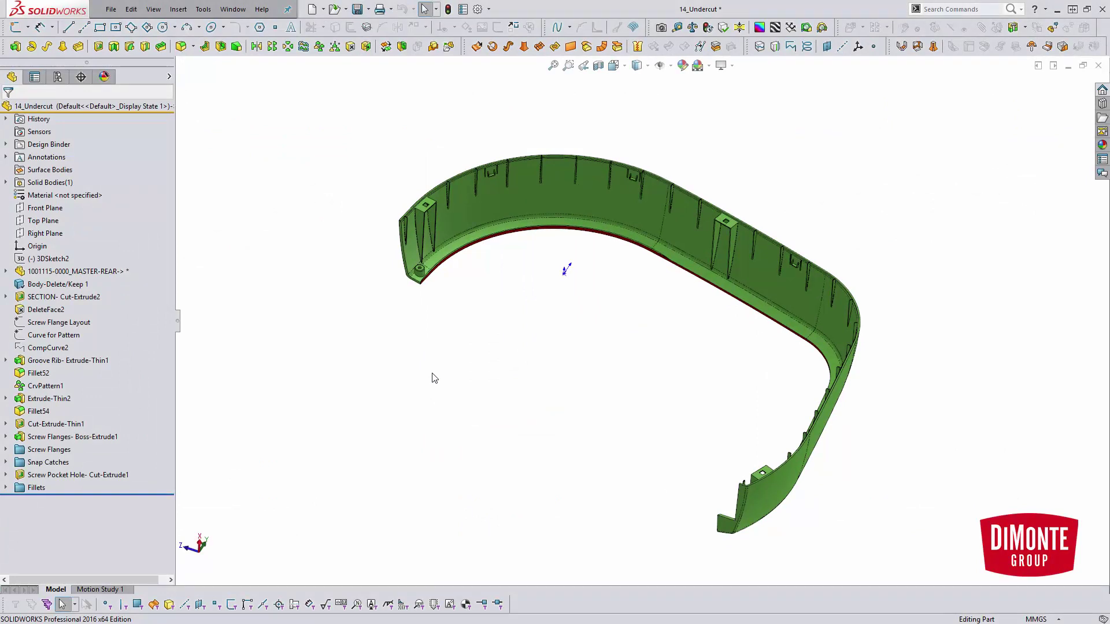
# Roll the feature history back to just before Shell1 in the Screw Flanges folder.
pyautogui.scroll(-5, 486, 240)
pyautogui.scroll(-1, 483, 201)
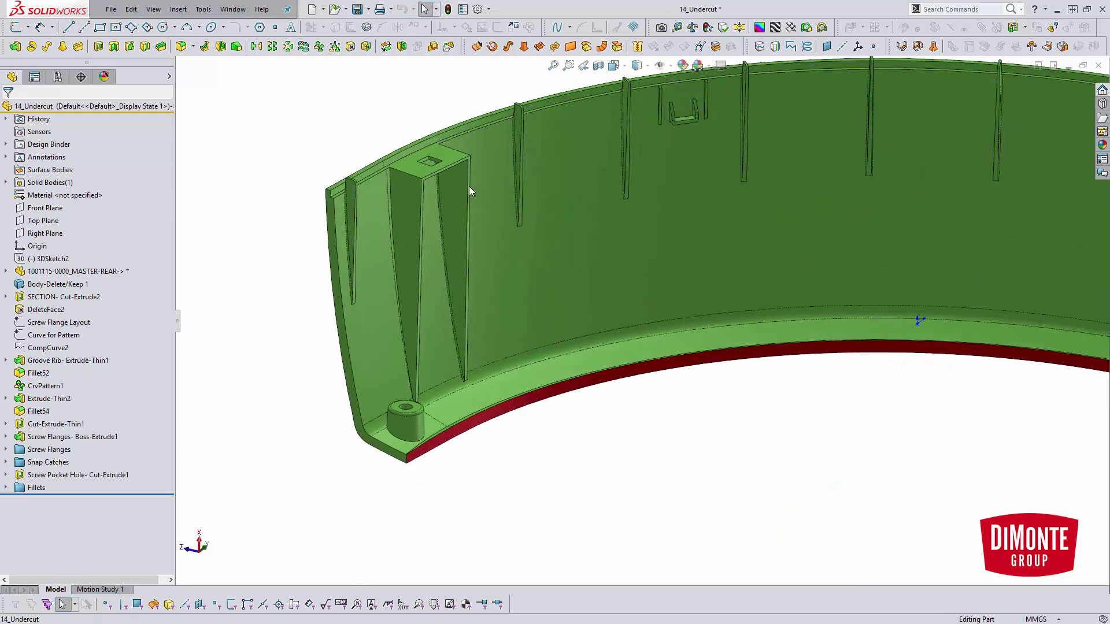
pyautogui.click(458, 188)
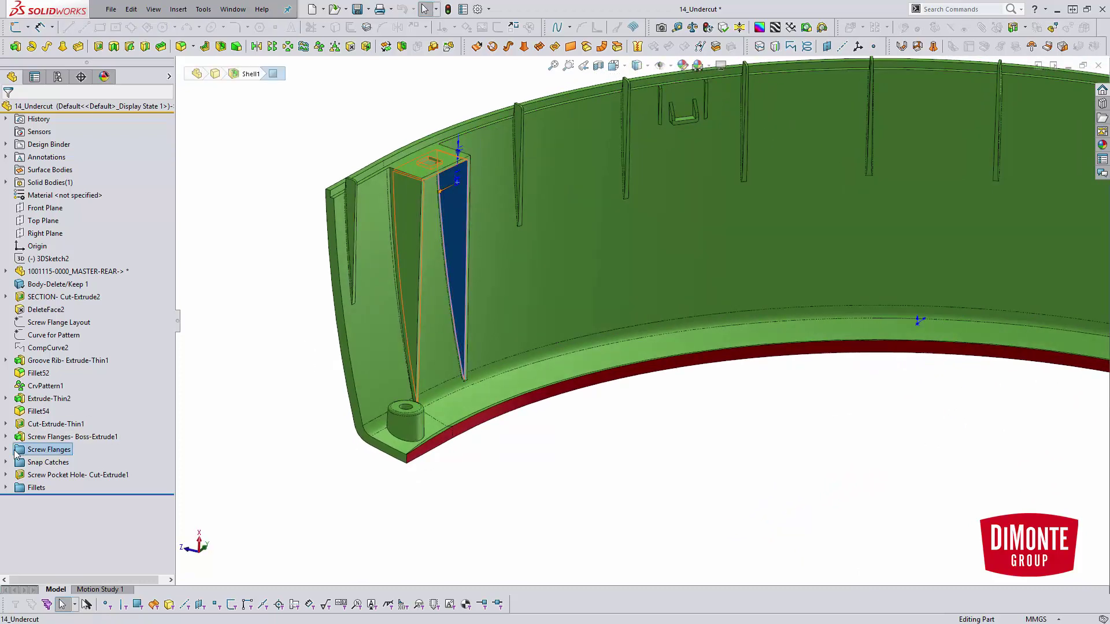
pyautogui.rightClick(46, 399)
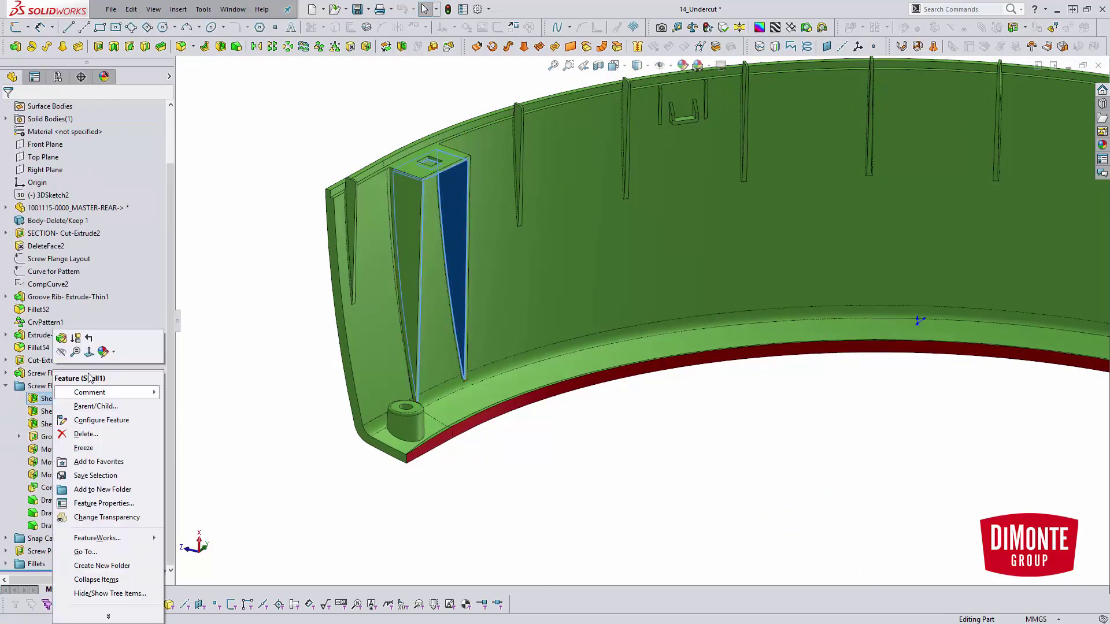
pyautogui.click(89, 338)
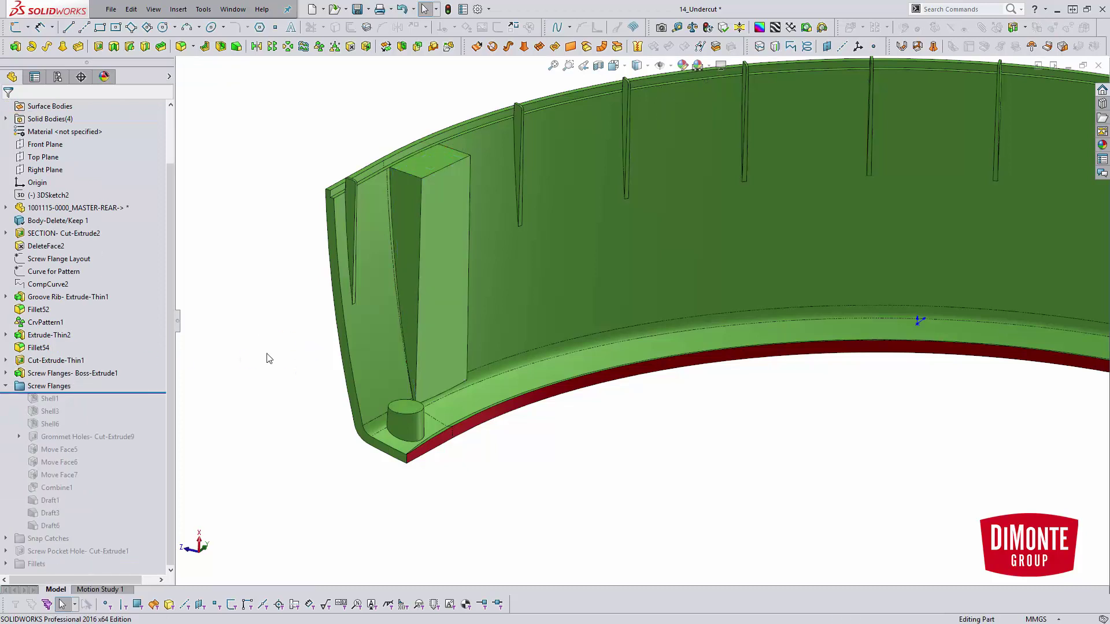
# Open the sketch of the Screw Flanges boss extrude and examine its flange profiles face-on and in 3D, then exit the sketch.
pyautogui.click(6, 373)
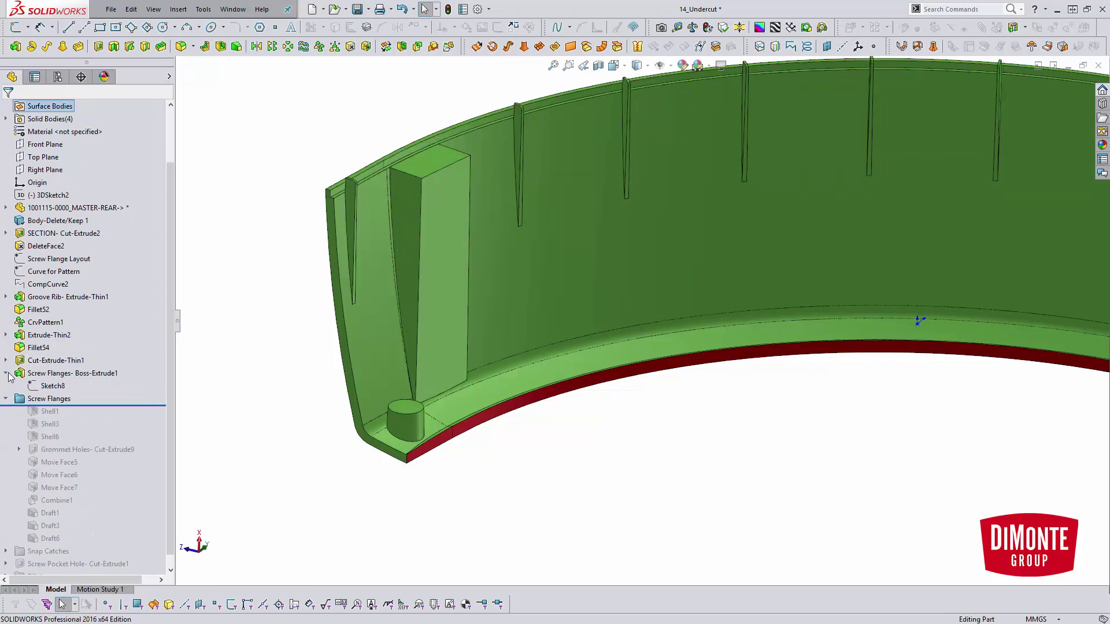
pyautogui.click(50, 385)
pyautogui.click(55, 352)
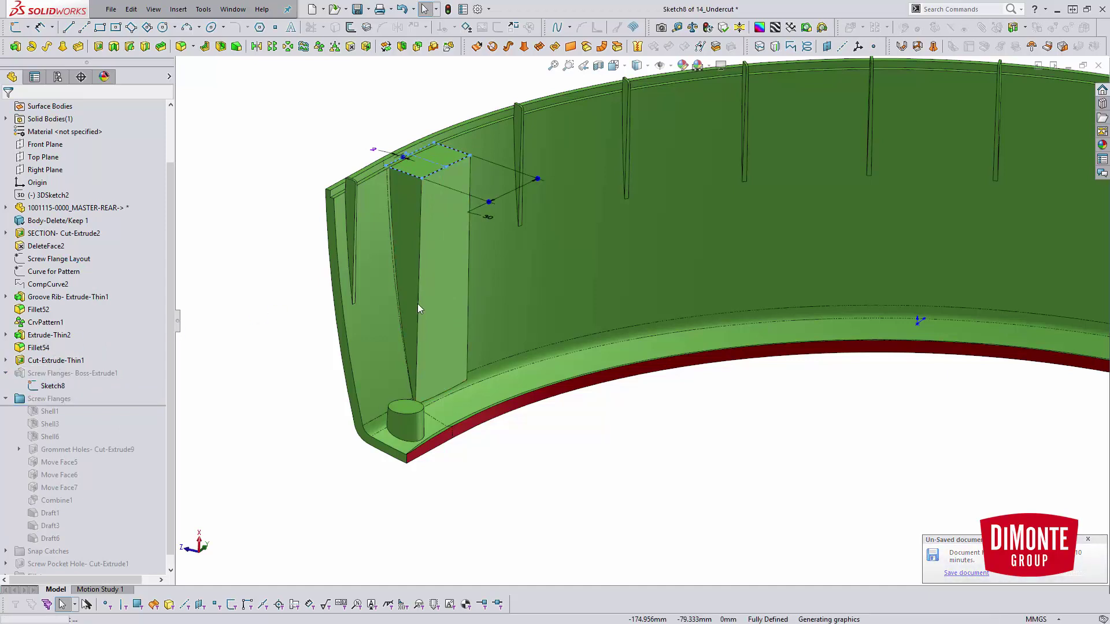
pyautogui.press('space')
pyautogui.click(620, 168)
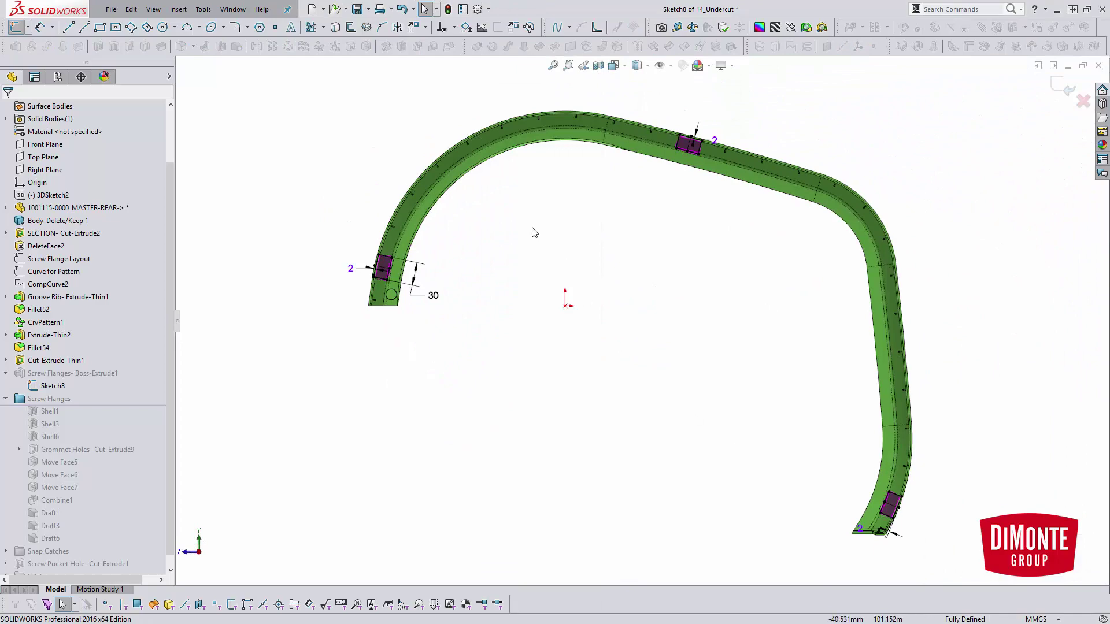
pyautogui.scroll(-5, 386, 320)
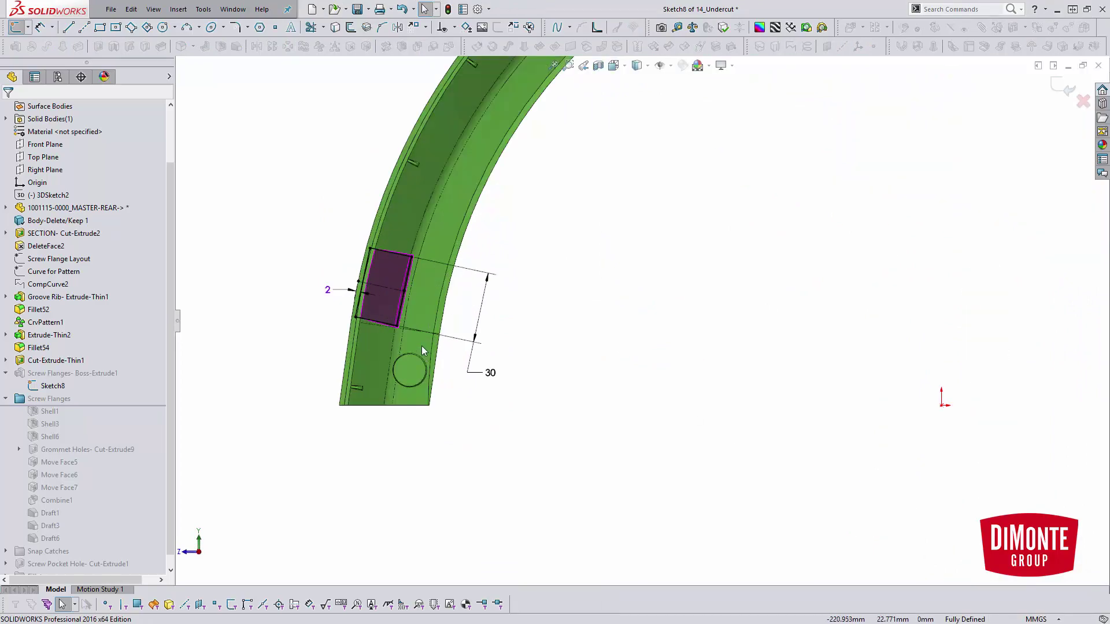
pyautogui.moveTo(399, 328)
pyautogui.mouseDown(button='middle')
pyautogui.moveTo(463, 350)
pyautogui.moveTo(503, 301)
pyautogui.mouseUp(button='middle')
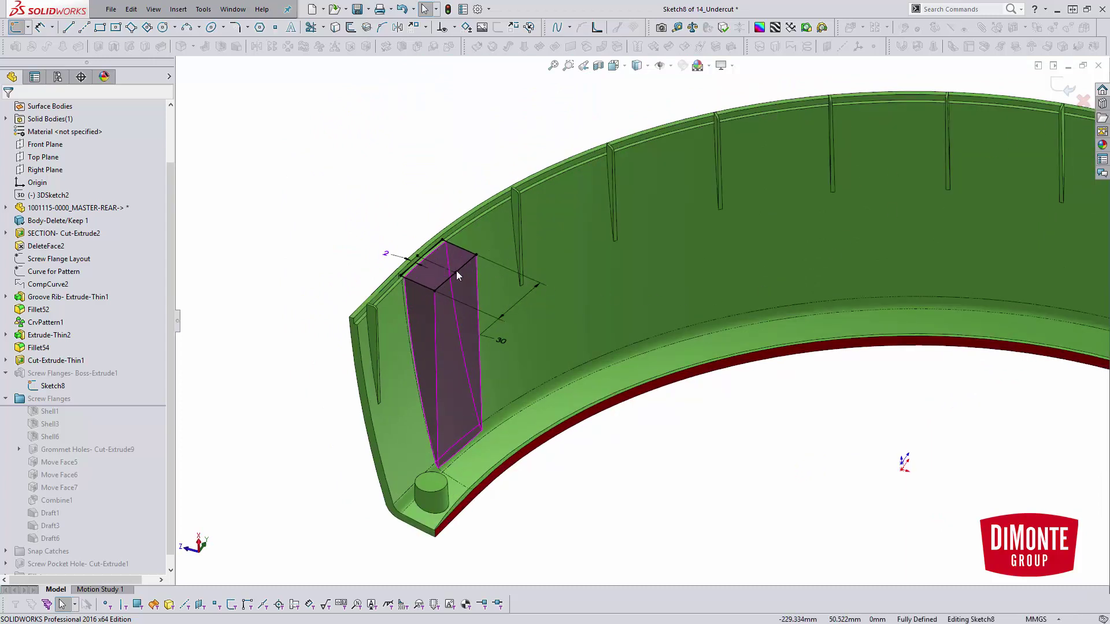
pyautogui.click(1068, 87)
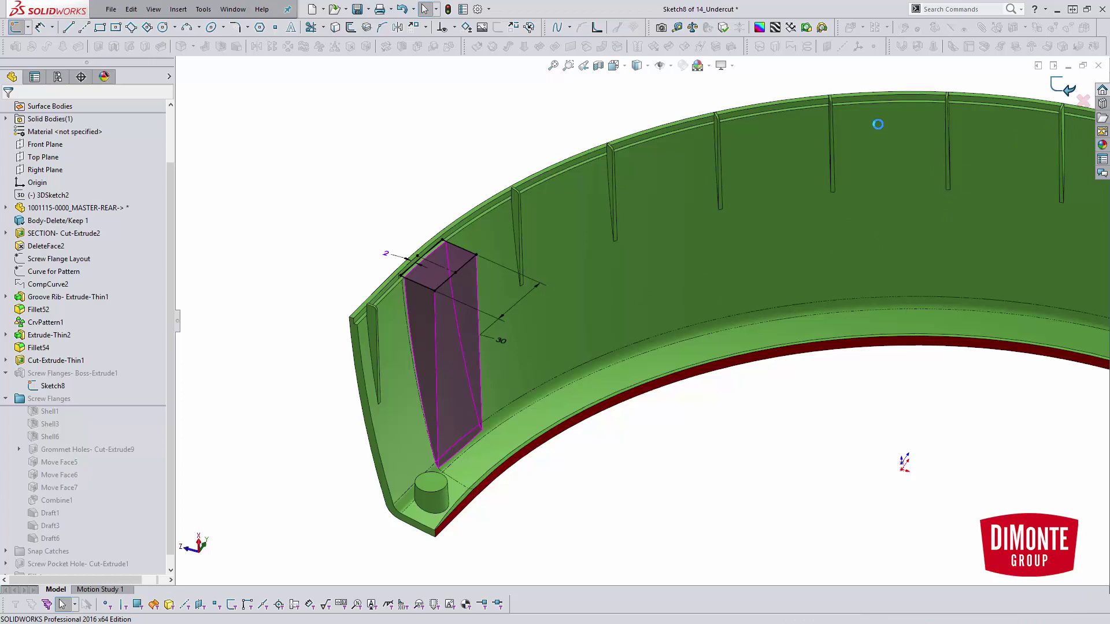
# Review the extrusion settings of the Screw Flanges boss extrude and close them without changes.
pyautogui.click(30, 374)
pyautogui.click(38, 336)
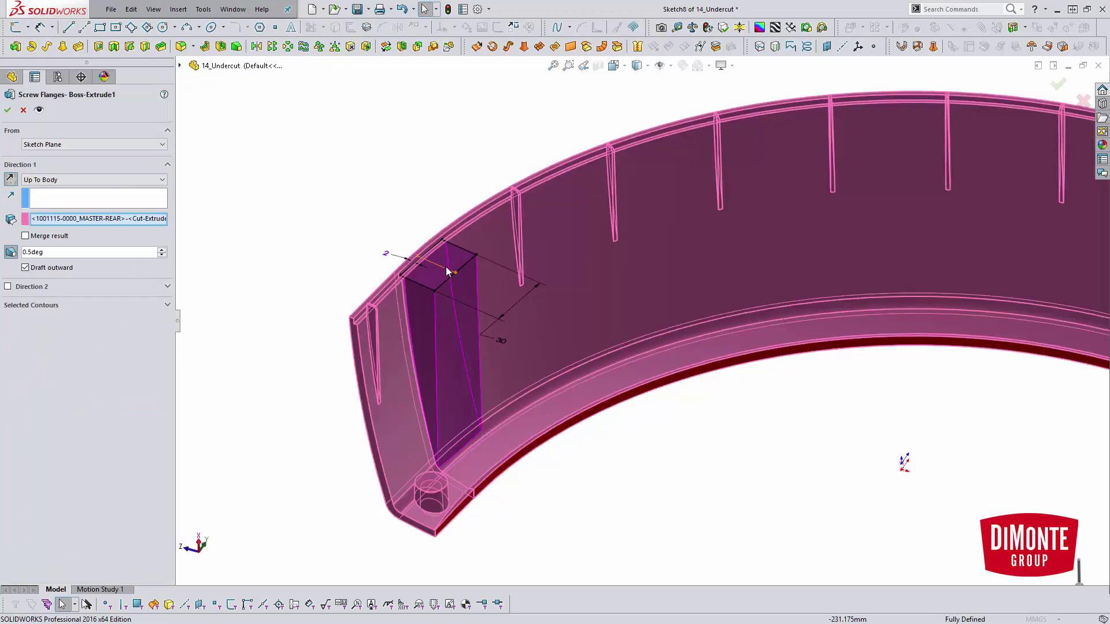
pyautogui.click(24, 110)
# Hide the main curved housing body so that only the screw flange blocks are displayed.
pyautogui.rightClick(567, 254)
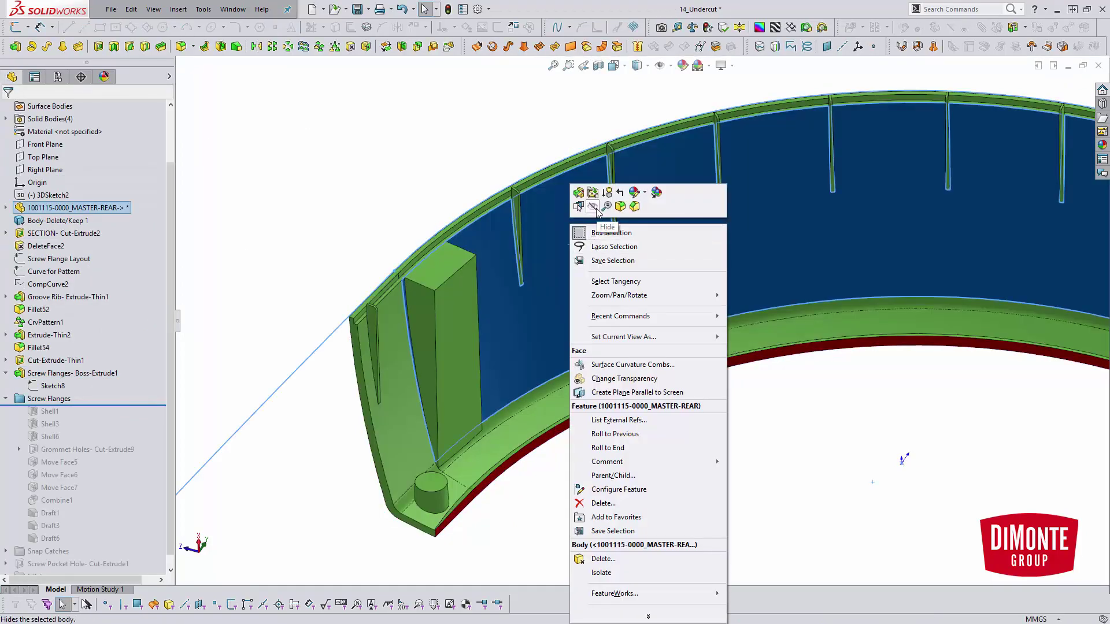
pyautogui.click(598, 209)
pyautogui.scroll(5, 712, 454)
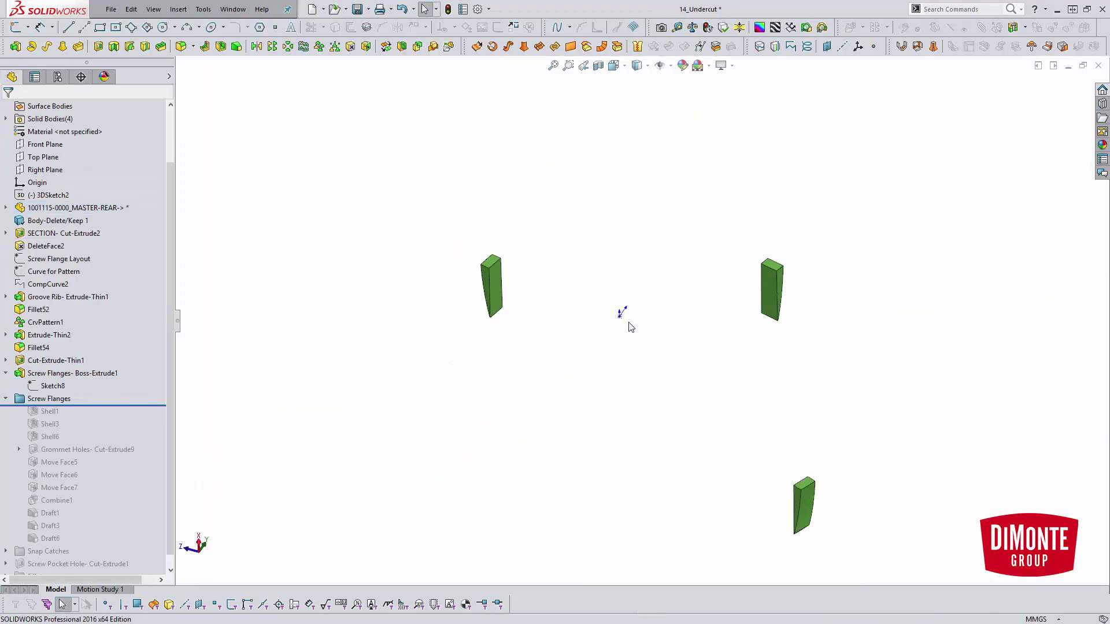
pyautogui.scroll(-3, 576, 273)
pyautogui.scroll(-4, 469, 284)
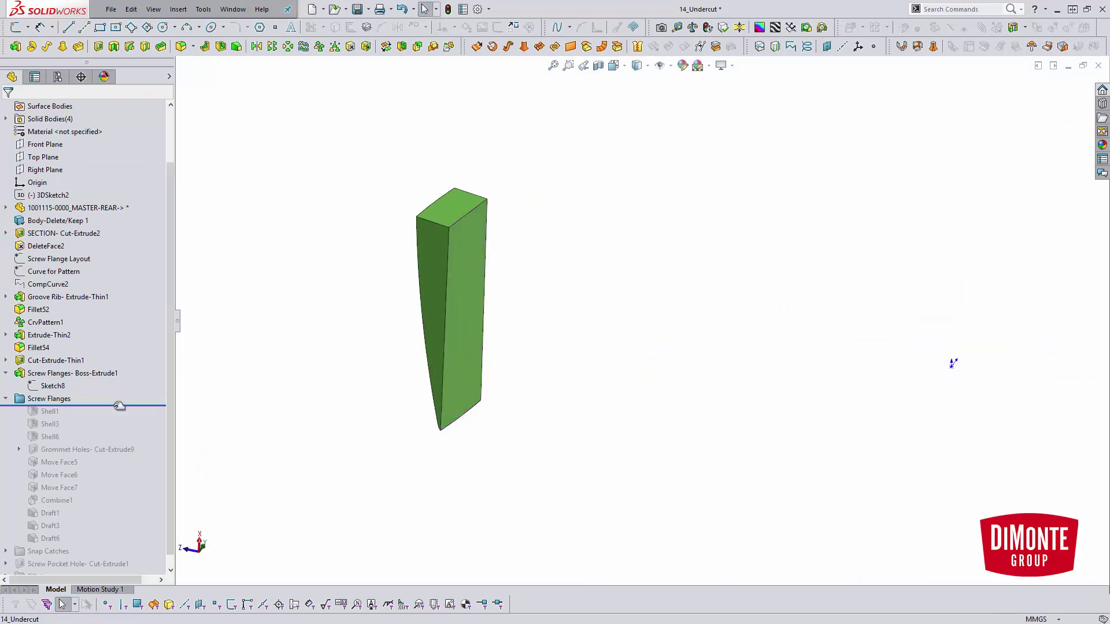
# Roll the feature history forward past Shell1 and review its thickness and removed faces.
pyautogui.moveTo(115, 405); pyautogui.dragTo(110, 417)
pyautogui.click(50, 411)
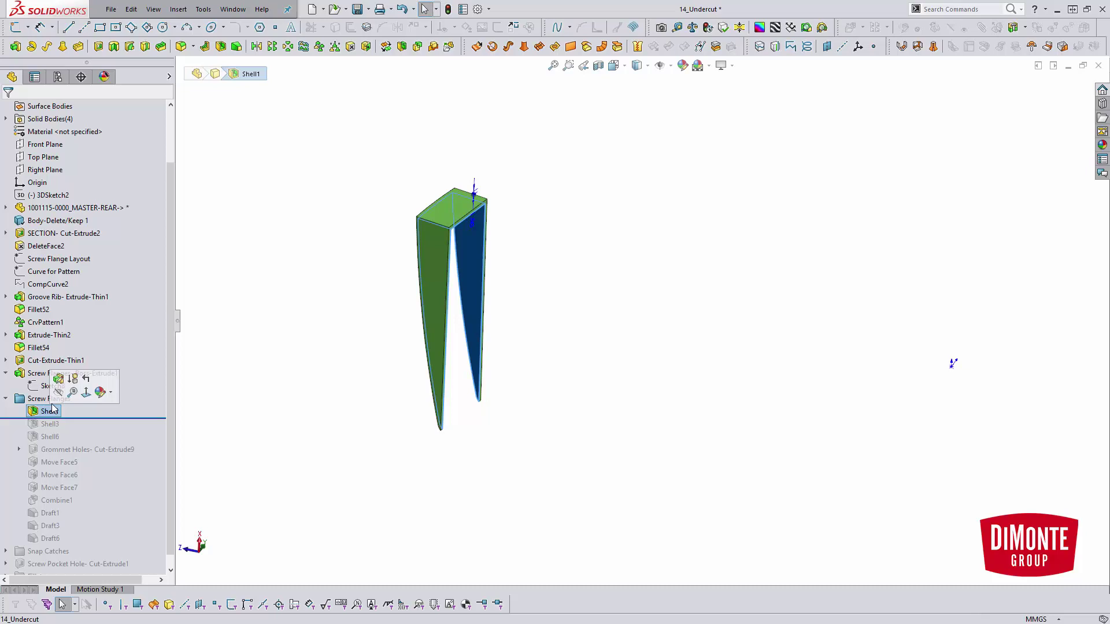
pyautogui.scroll(-2, 435, 287)
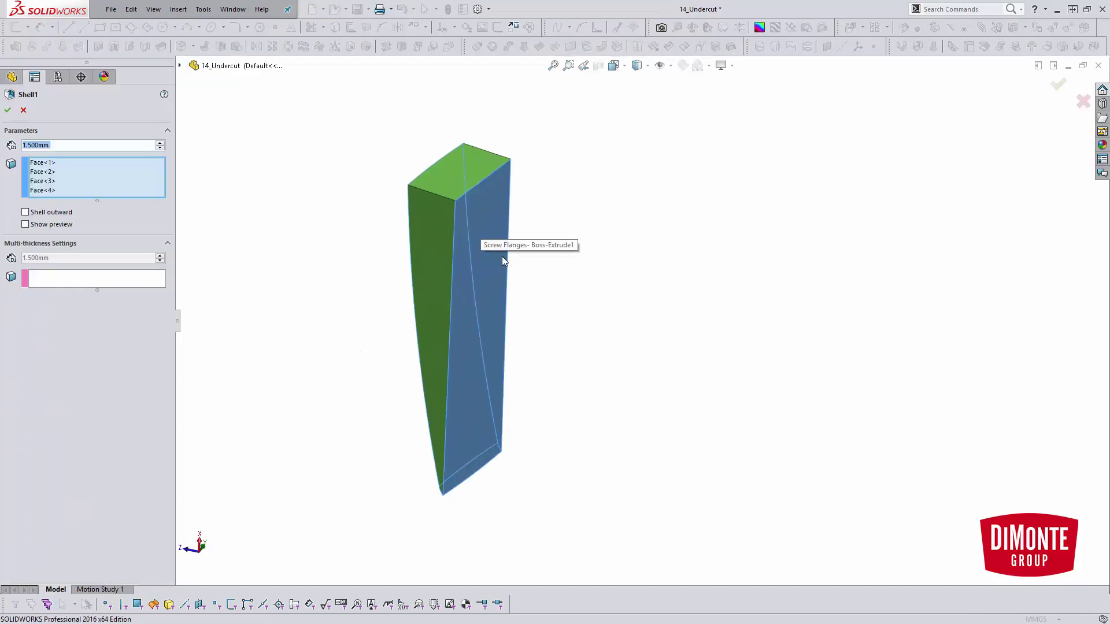
pyautogui.moveTo(495, 446); pyautogui.dragTo(358, 392, button='middle')
pyautogui.click(8, 110)
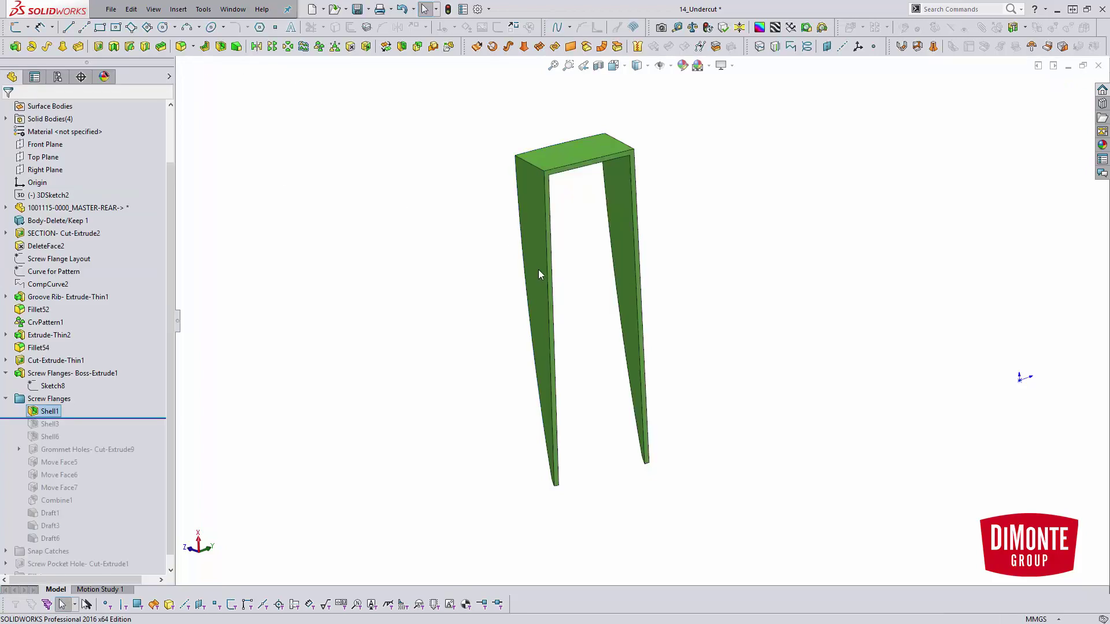
# Inspect the shelled flange, then roll the feature history forward to include Shell3 and Shell6.
pyautogui.keyDown('ctrl'); pyautogui.moveTo(738, 311); pyautogui.dragTo(698, 317, button='middle'); pyautogui.keyUp('ctrl')
pyautogui.click(698, 316)
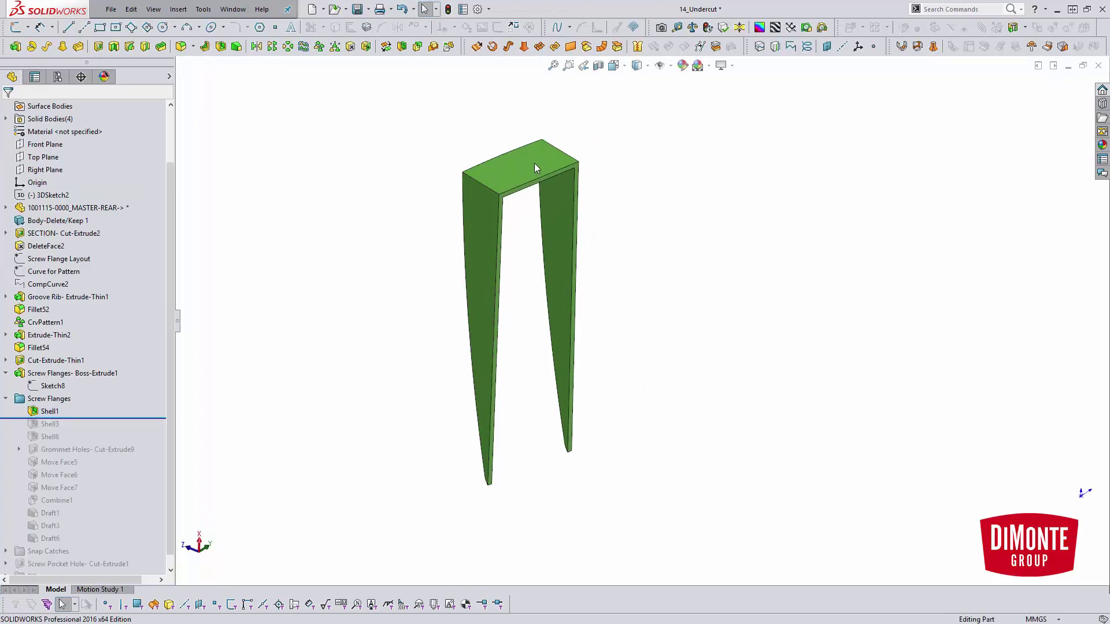
pyautogui.click(534, 164)
pyautogui.click(655, 286)
pyautogui.press('z')
pyautogui.press('z')
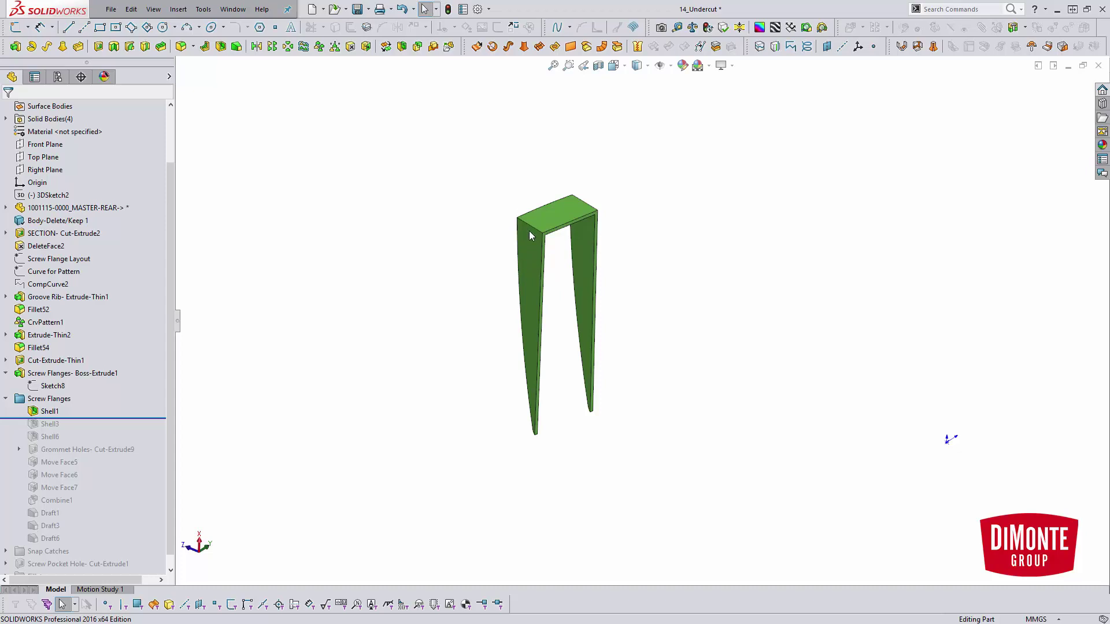
pyautogui.scroll(5, 630, 300)
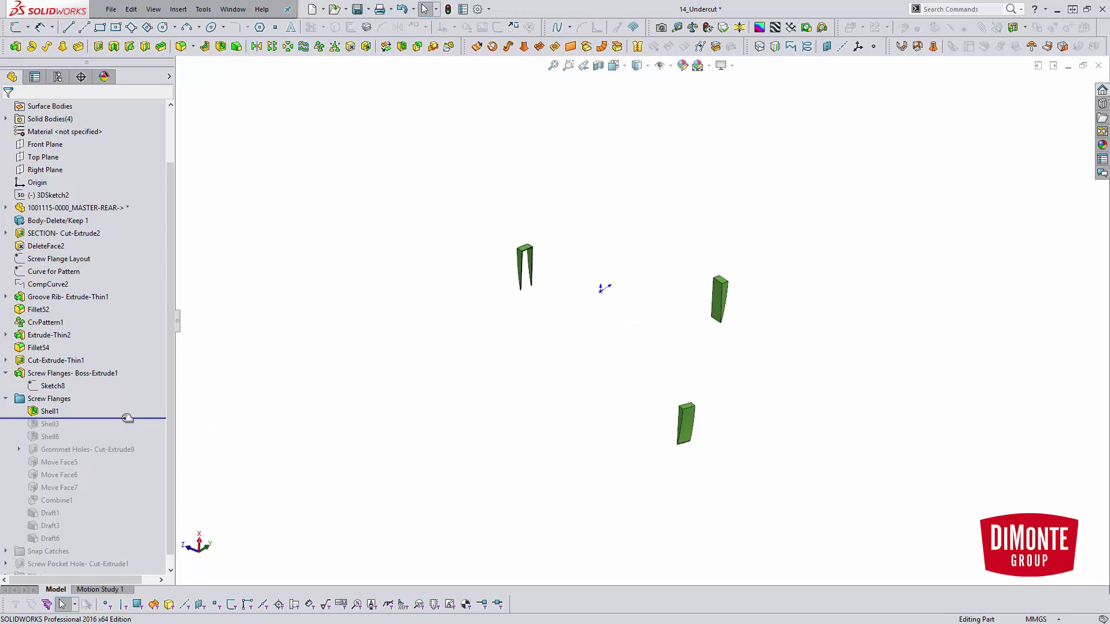
pyautogui.moveTo(128, 418); pyautogui.dragTo(128, 442)
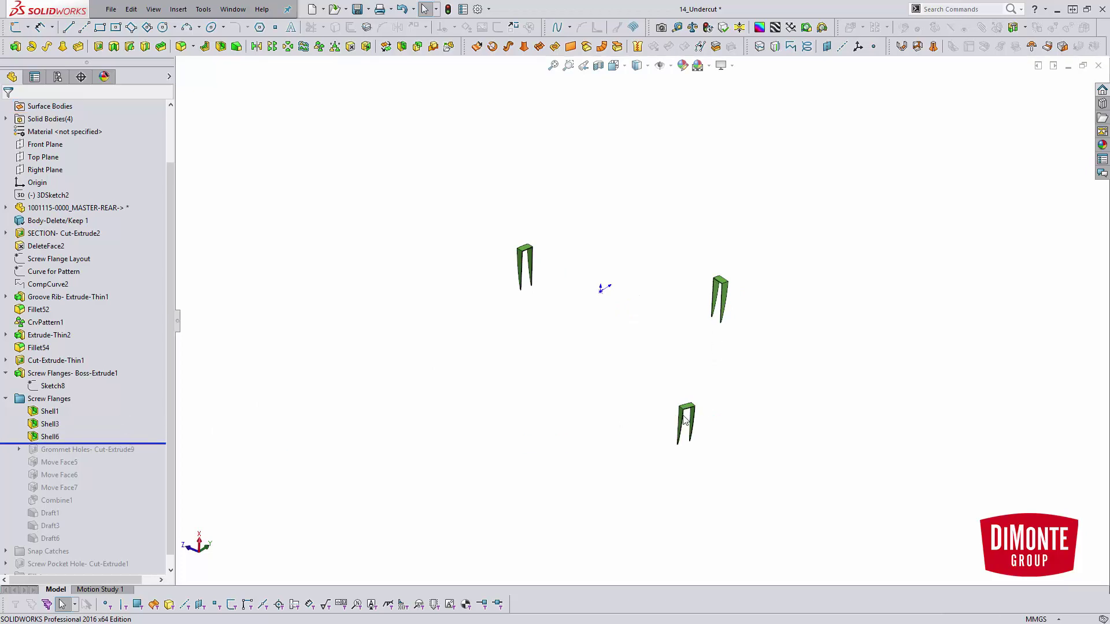
# Highlight the Screw Flanges boss extrude, Shell3 and Shell6 in turn to identify the flange bodies each one affects.
pyautogui.click(75, 376)
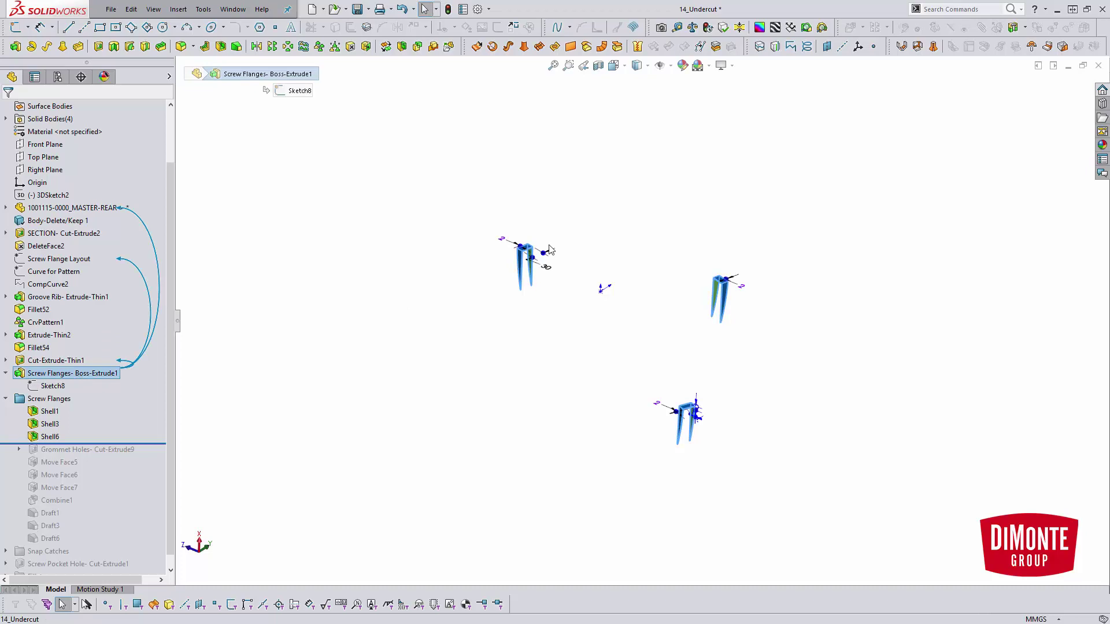
pyautogui.click(488, 424)
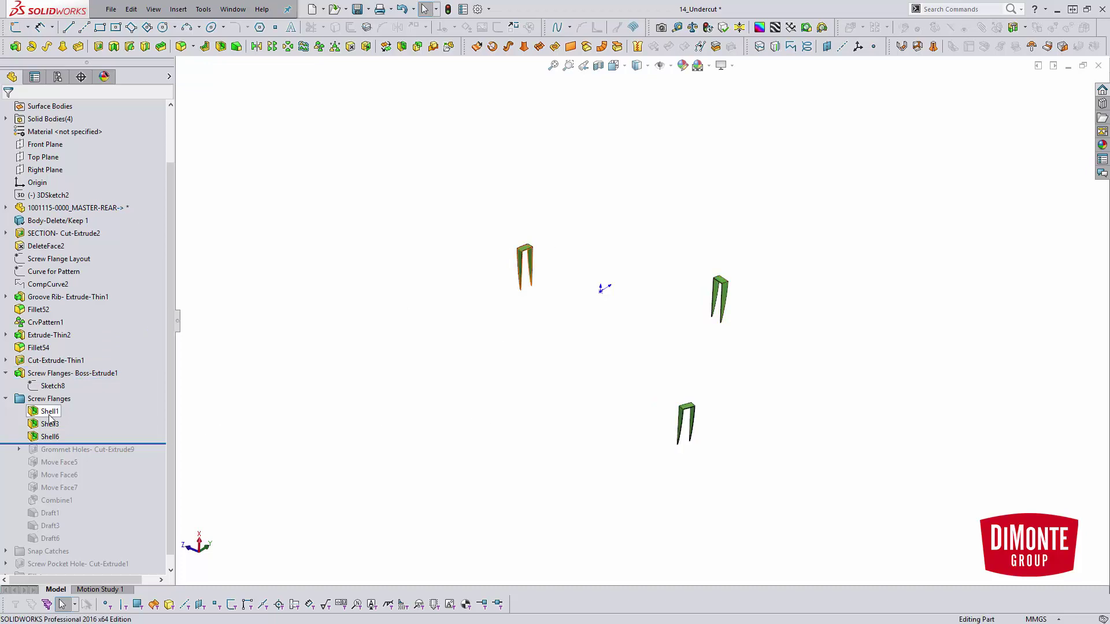
pyautogui.click(44, 426)
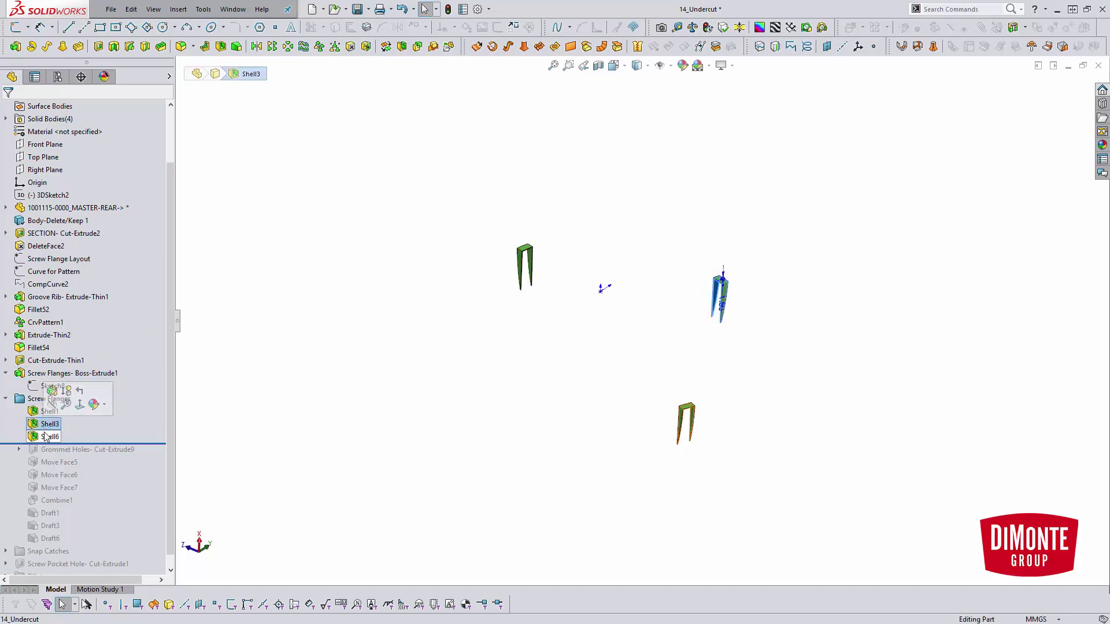
pyautogui.click(46, 438)
pyautogui.click(581, 386)
pyautogui.keyDown('ctrl'); pyautogui.moveTo(581, 382); pyautogui.dragTo(499, 378, button='middle'); pyautogui.keyUp('ctrl')
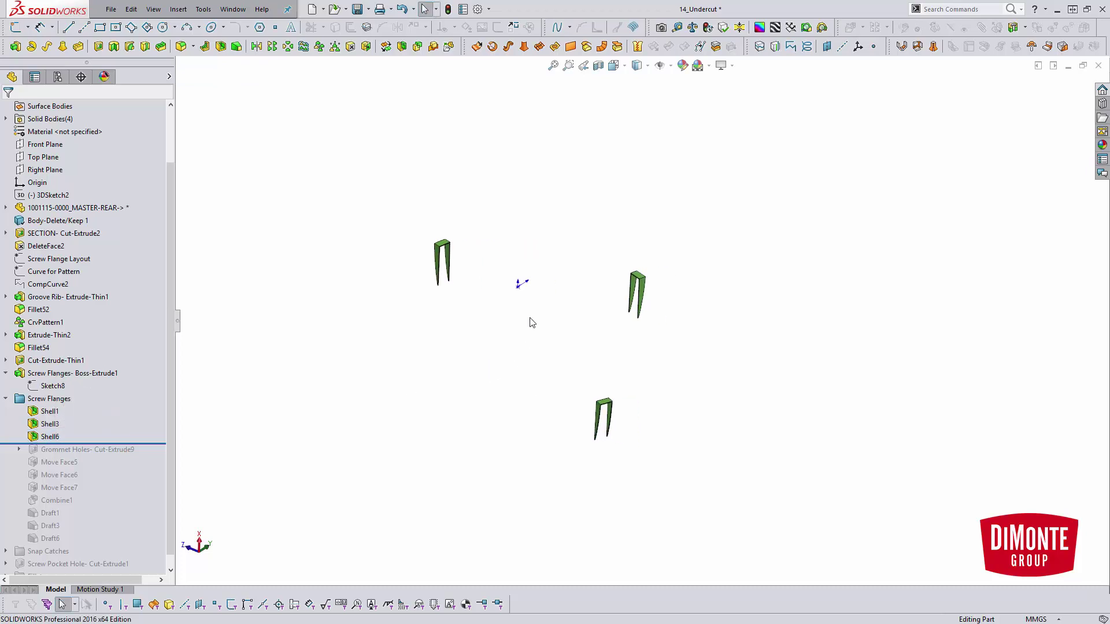
# Roll the feature history forward to include the Grommet Holes cut and check which features it depends on.
pyautogui.scroll(-1, 531, 322)
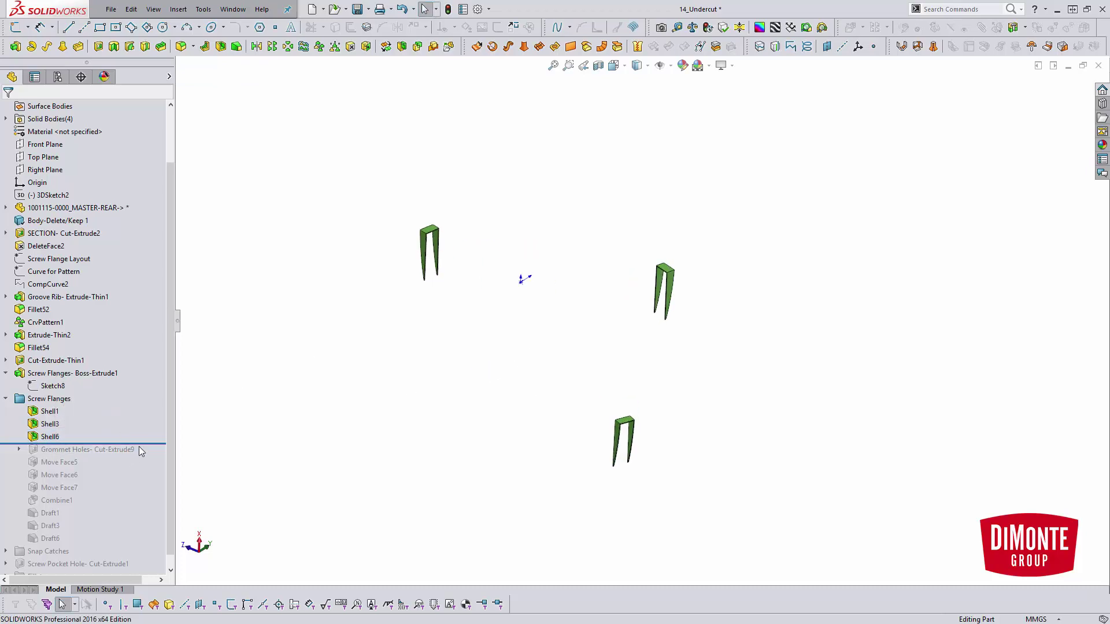
pyautogui.moveTo(139, 445); pyautogui.dragTo(143, 463)
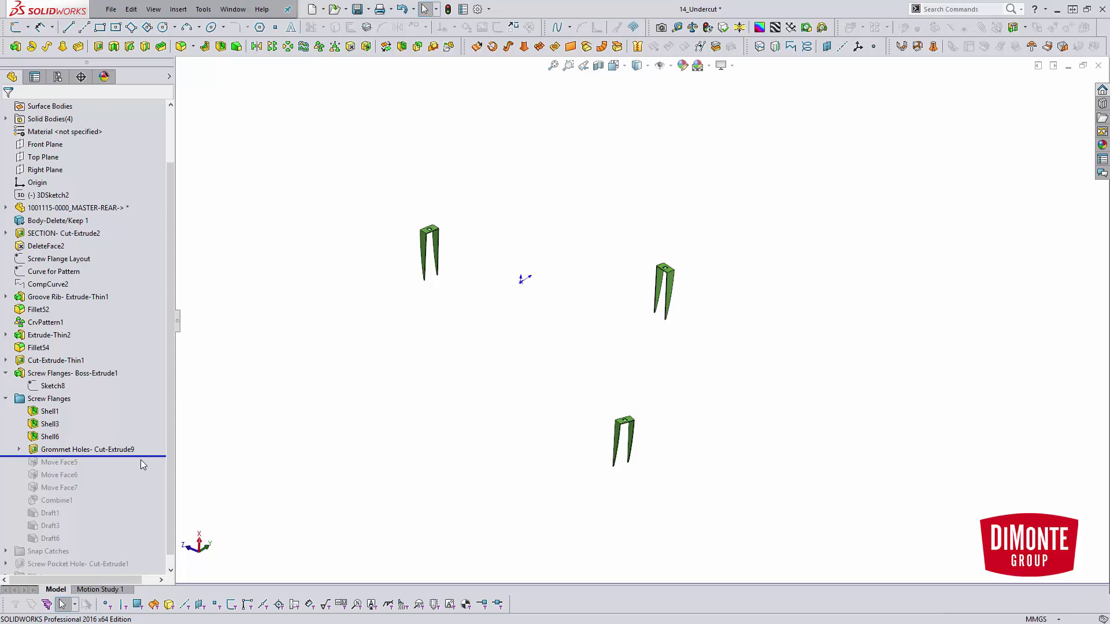
pyautogui.click(129, 450)
pyautogui.press('Escape')
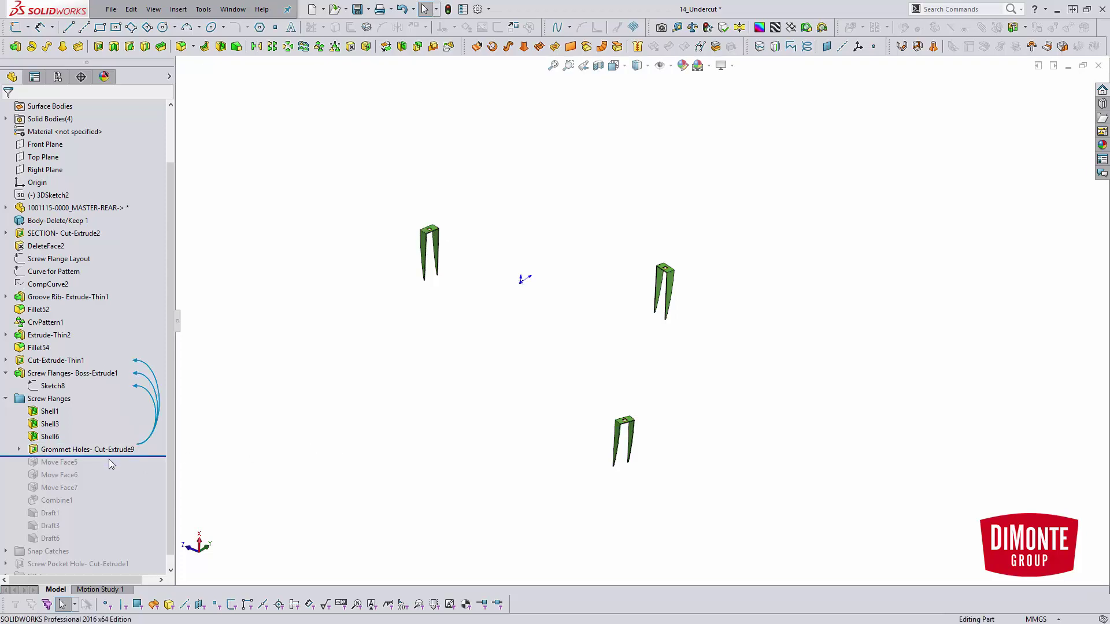
# Roll the feature history forward past Move Face7 and highlight the flange faces affected by Move Face5.
pyautogui.moveTo(111, 456); pyautogui.dragTo(99, 483)
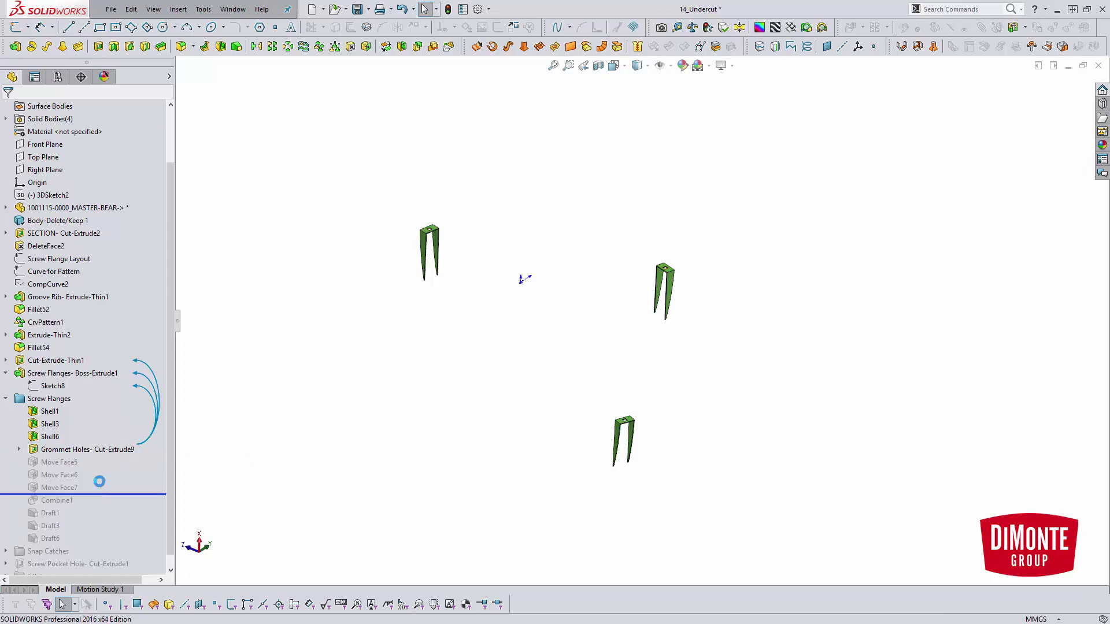
pyautogui.click(59, 462)
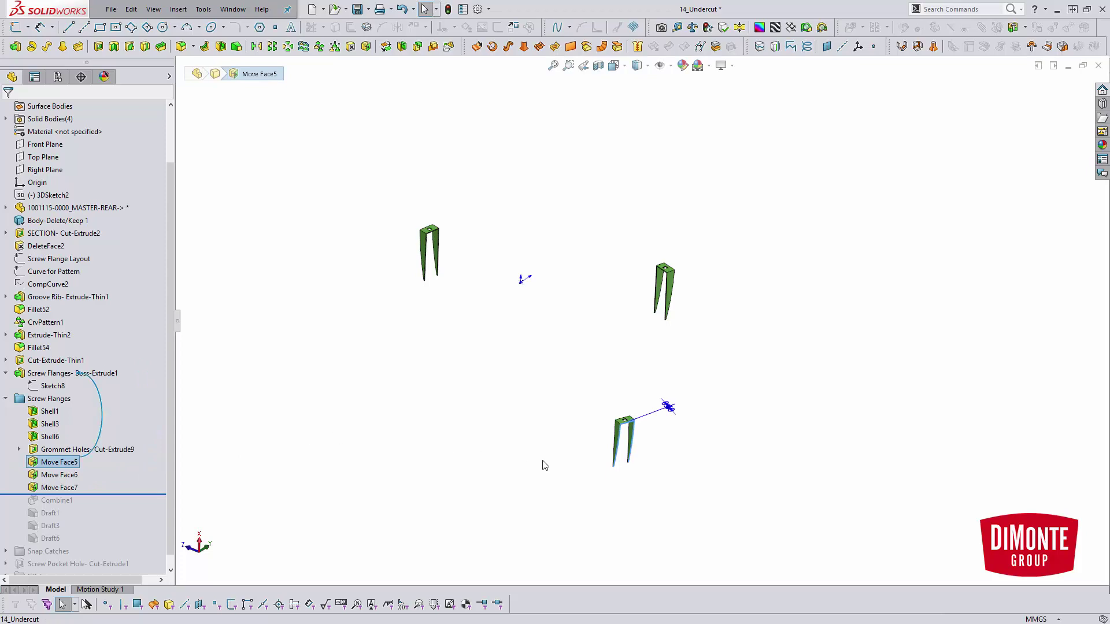
pyautogui.scroll(-5, 665, 452)
pyautogui.click(641, 406)
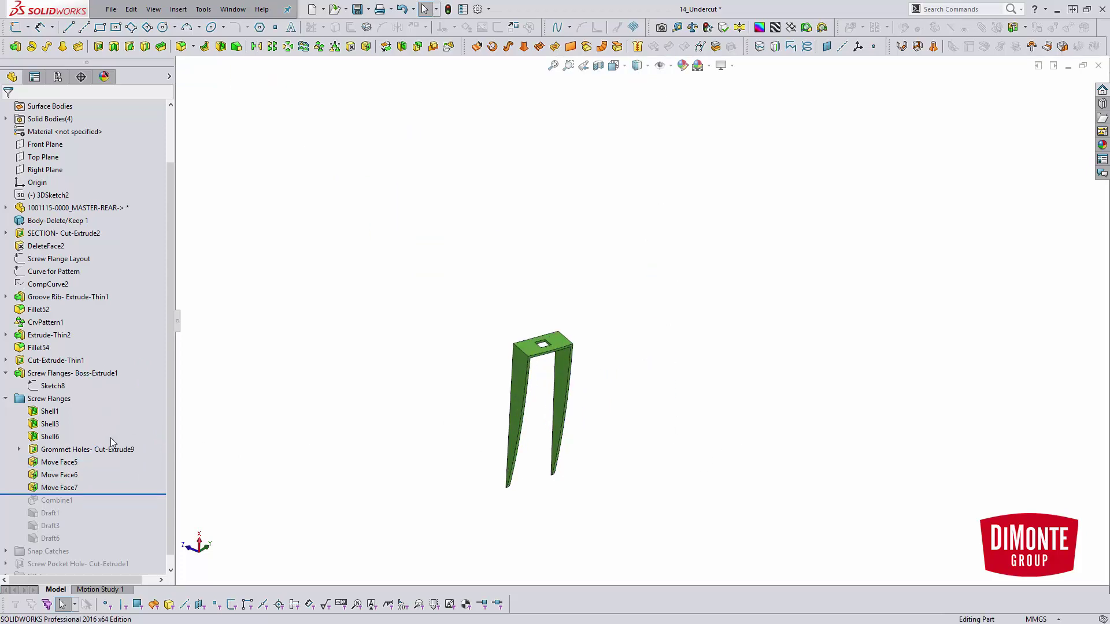
# Open the Move Face5 definition, examine which flange end faces it offsets, and close it without changes.
pyautogui.click(58, 462)
pyautogui.click(126, 429)
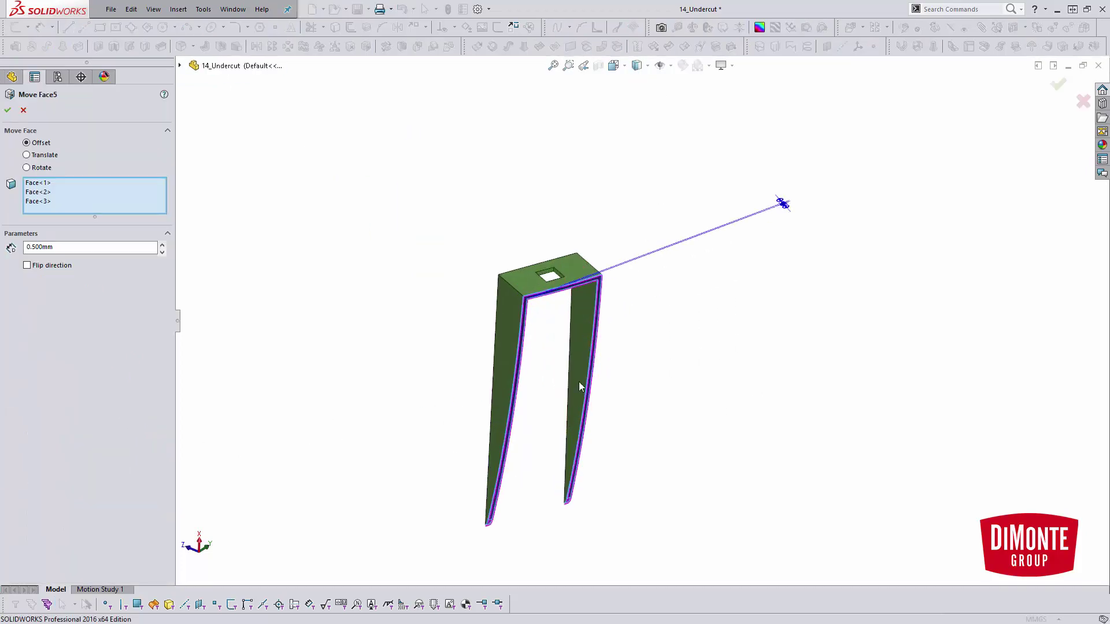
pyautogui.scroll(-5, 527, 306)
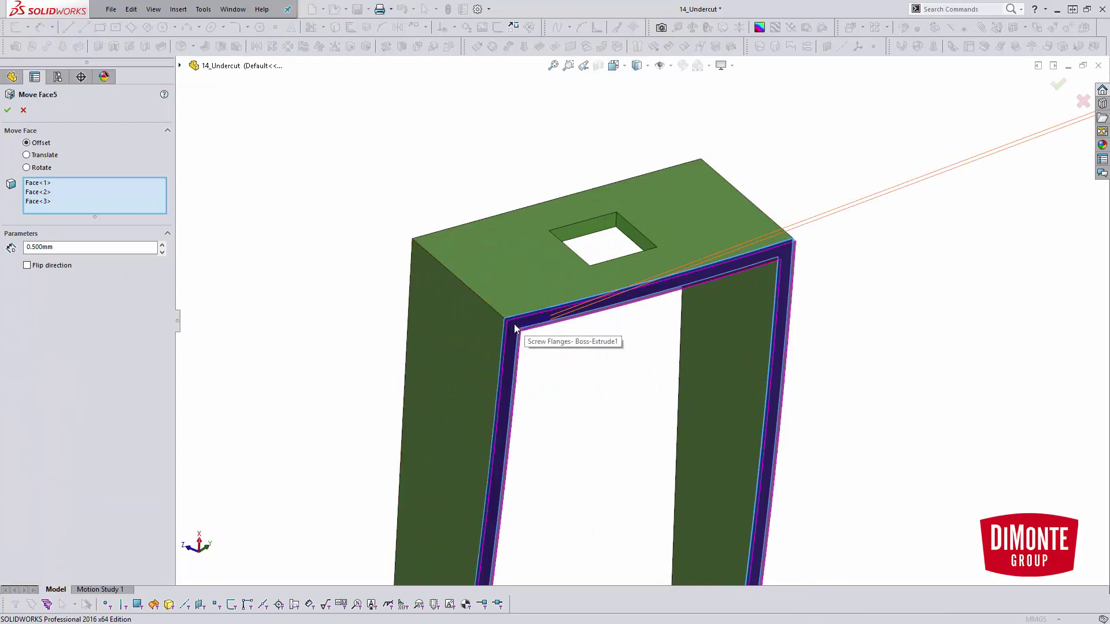
pyautogui.scroll(3, 584, 404)
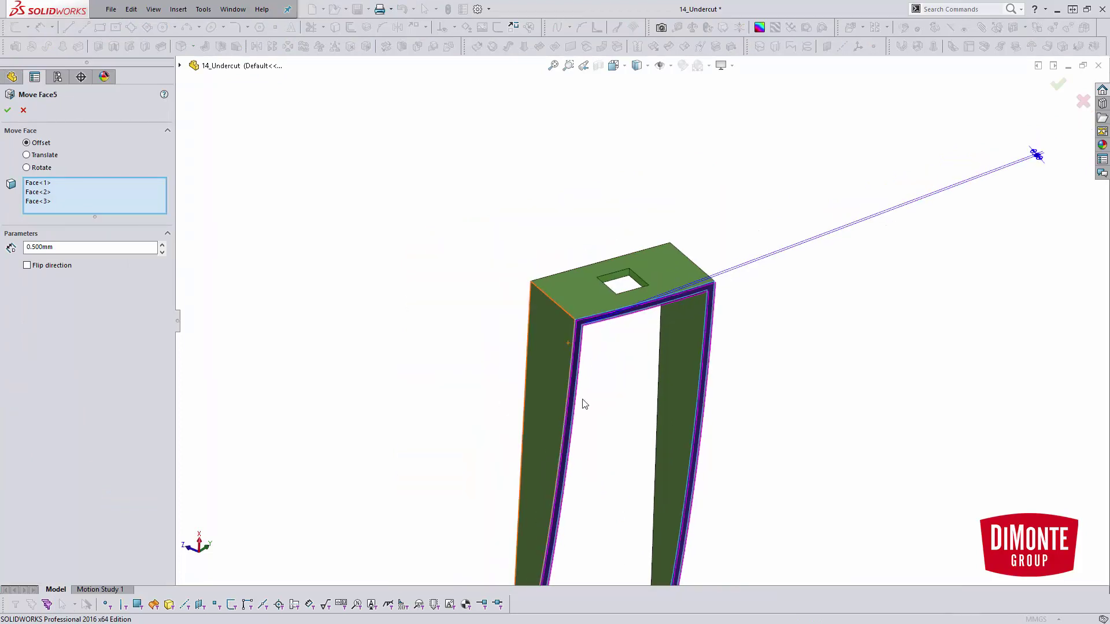
pyautogui.scroll(3, 584, 404)
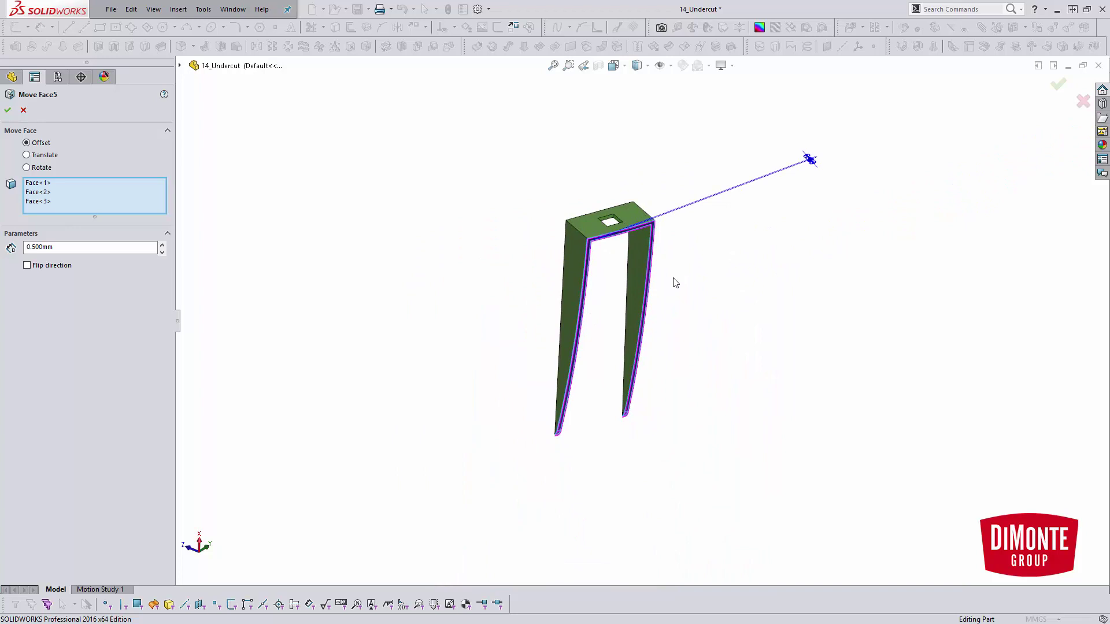
pyautogui.click(8, 110)
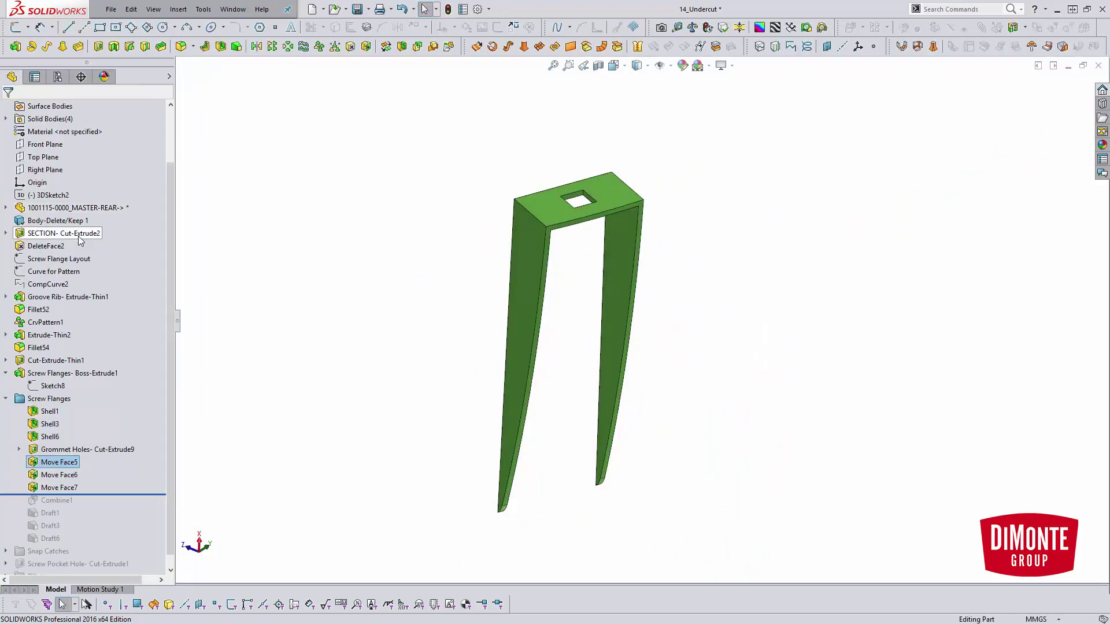
pyautogui.scroll(2, 80, 241)
pyautogui.click(6, 183)
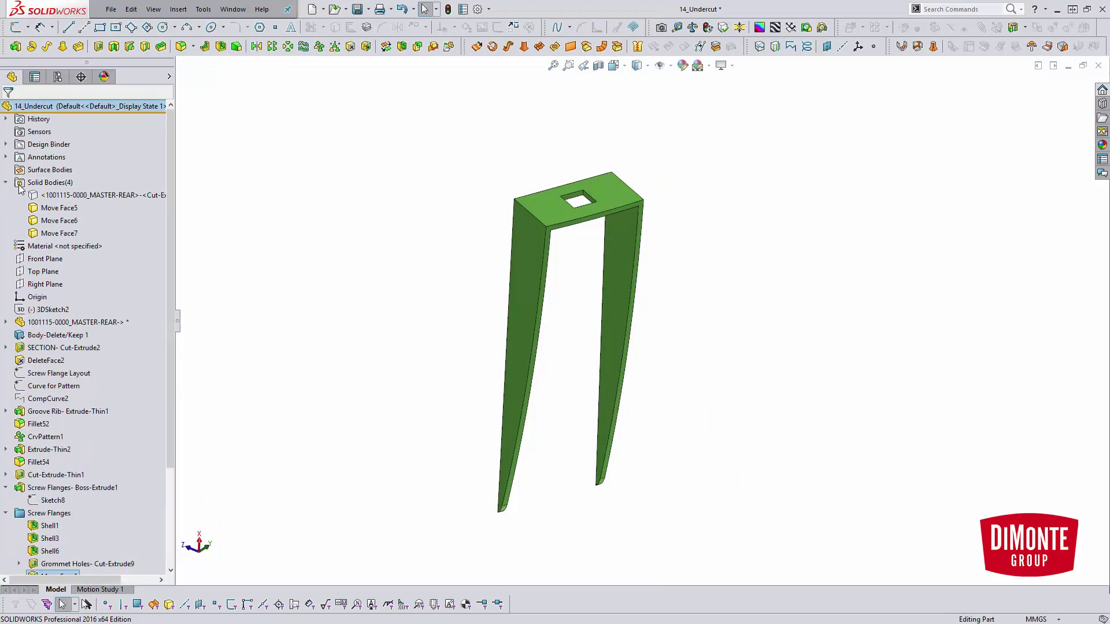
pyautogui.rightClick(48, 198)
pyautogui.click(60, 171)
pyautogui.moveTo(690, 446); pyautogui.dragTo(654, 239, button='middle')
pyautogui.scroll(-3, 632, 342)
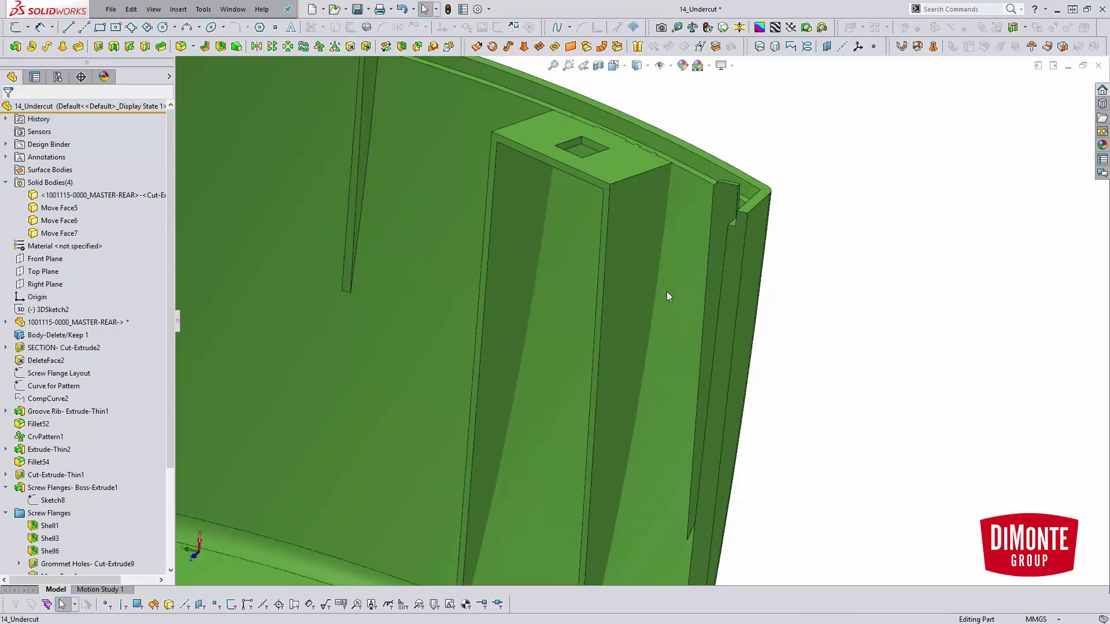
pyautogui.scroll(6, 653, 306)
pyautogui.keyDown('ctrl'); pyautogui.moveTo(587, 342); pyautogui.dragTo(722, 310, button='middle'); pyautogui.keyUp('ctrl')
pyautogui.scroll(3, 652, 327)
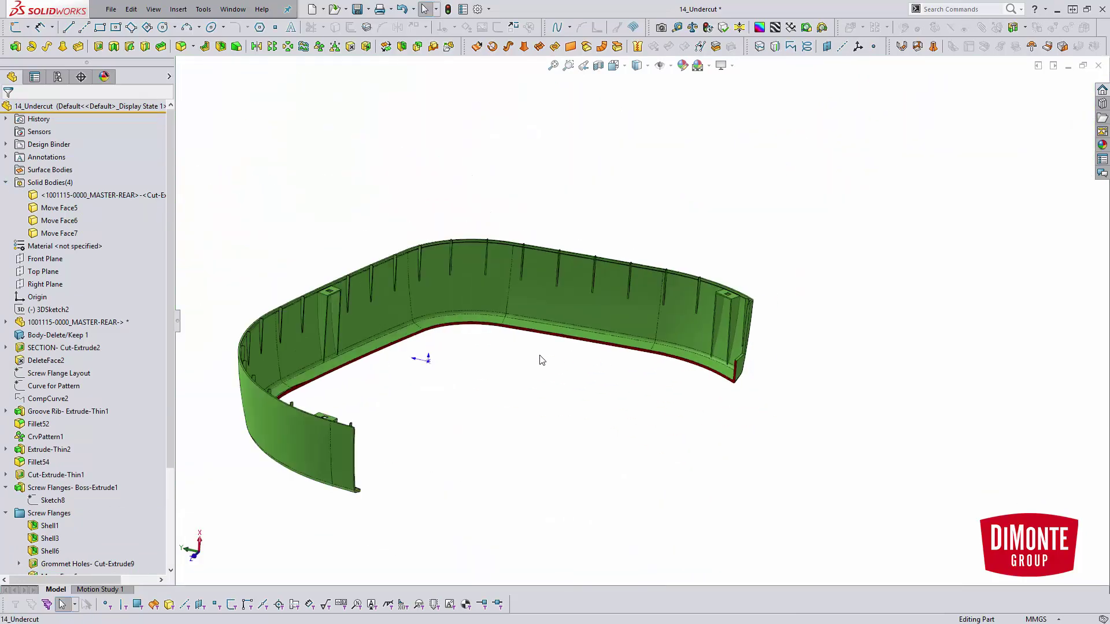
pyautogui.moveTo(540, 360); pyautogui.dragTo(528, 353, button='middle')
# Roll the feature history forward to include Combine1 and review which bodies it adds together.
pyautogui.scroll(-3, 80, 422)
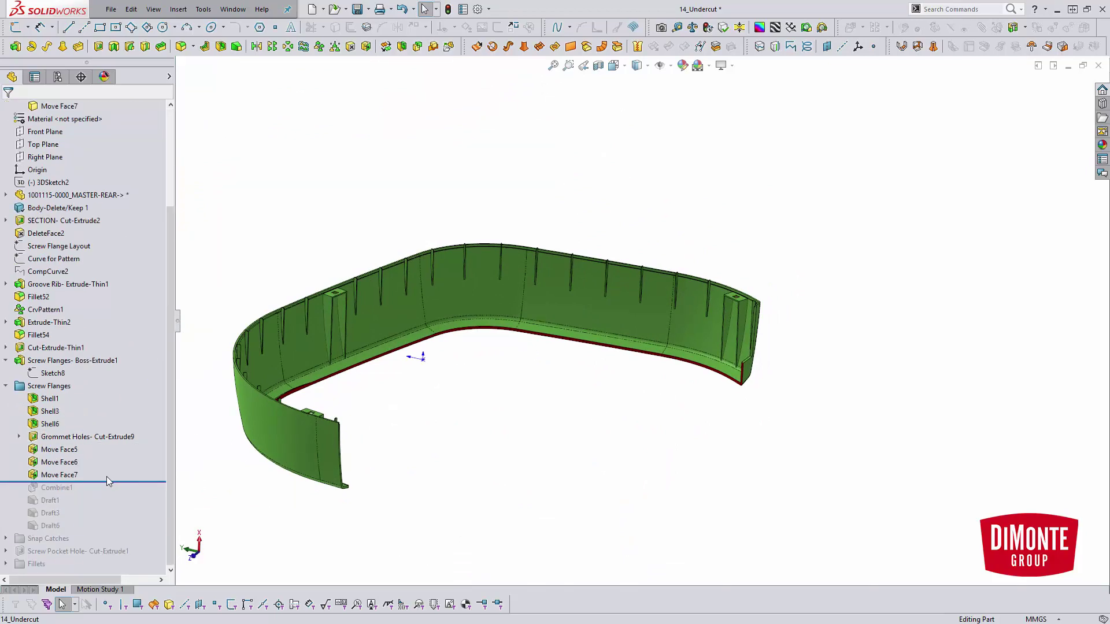
pyautogui.moveTo(113, 492); pyautogui.dragTo(96, 493)
pyautogui.click(61, 488)
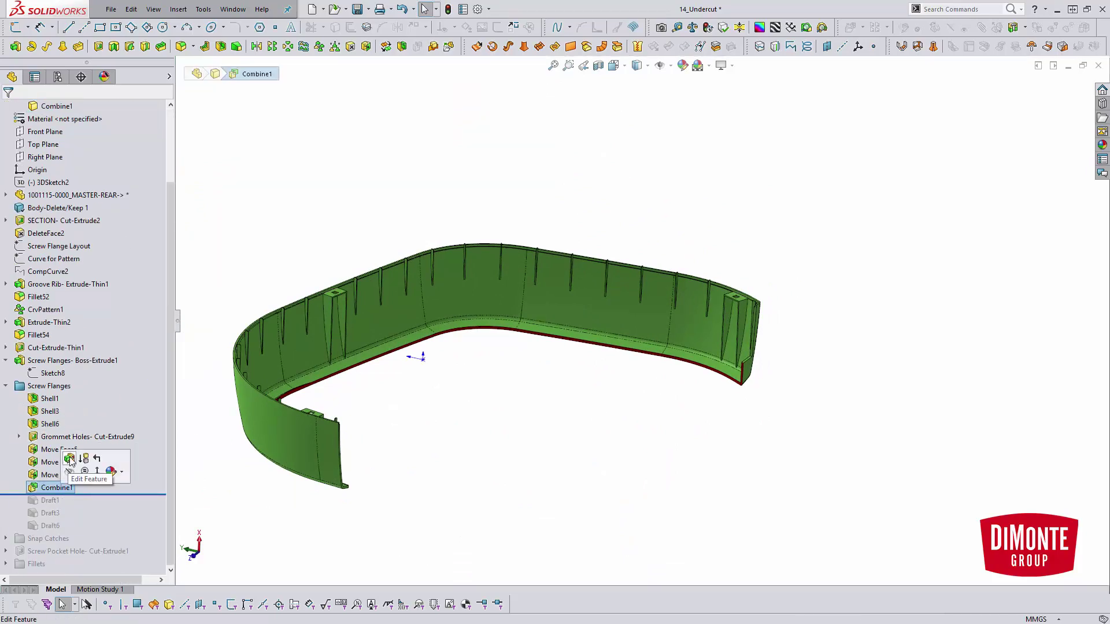
pyautogui.click(69, 458)
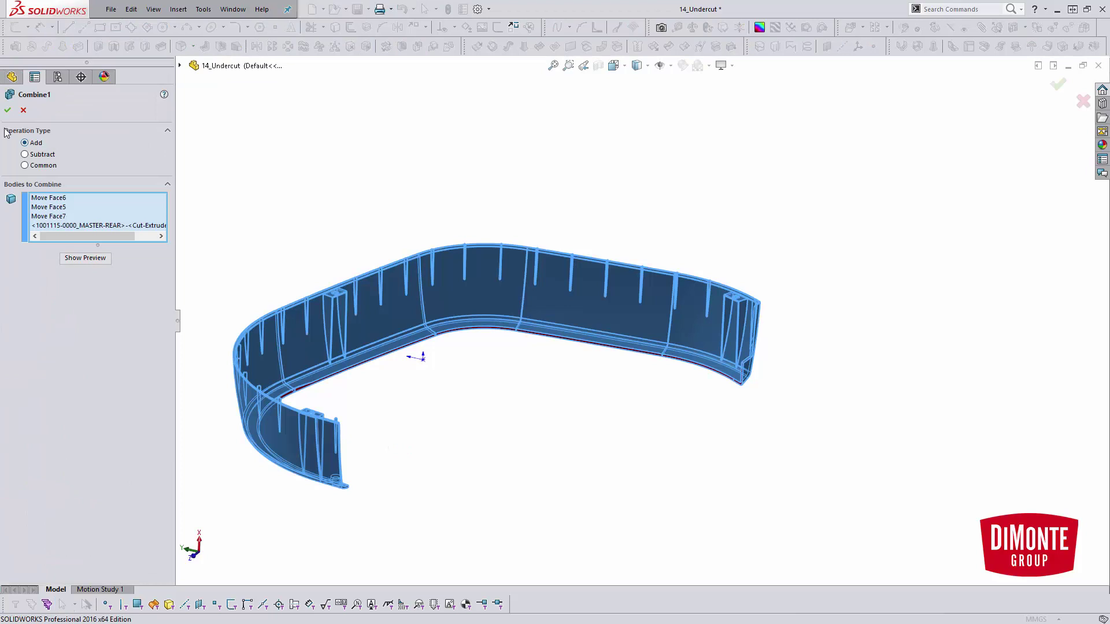
pyautogui.click(23, 111)
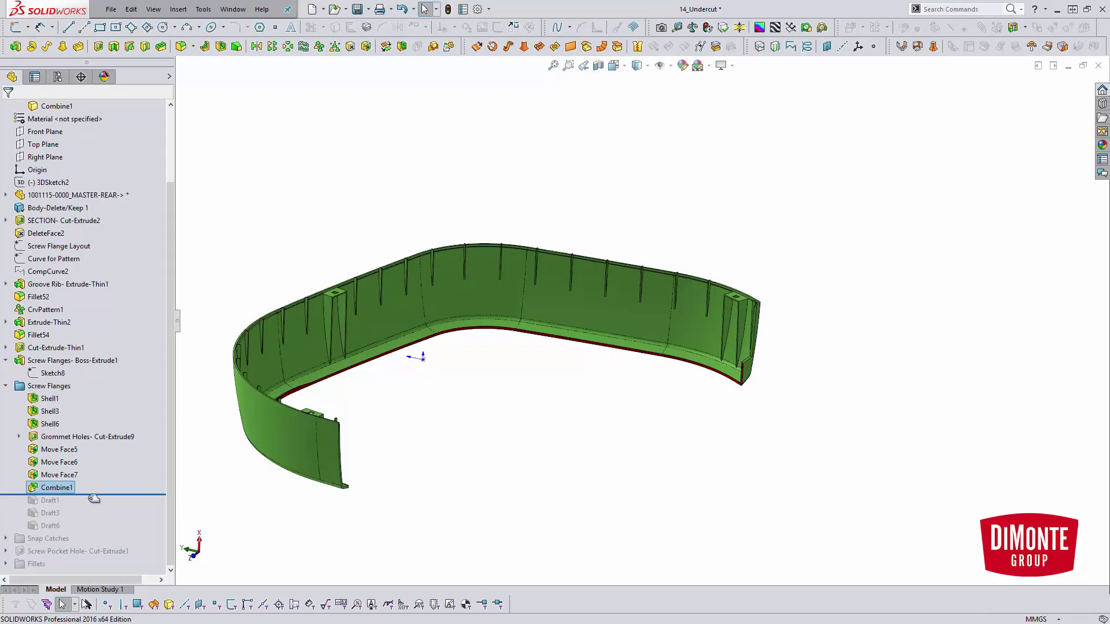
# Roll the feature history forward past Draft6 and review Draft1's draft angle, pull direction and parting lines on the end flange.
pyautogui.moveTo(89, 499); pyautogui.dragTo(89, 530)
pyautogui.click(52, 500)
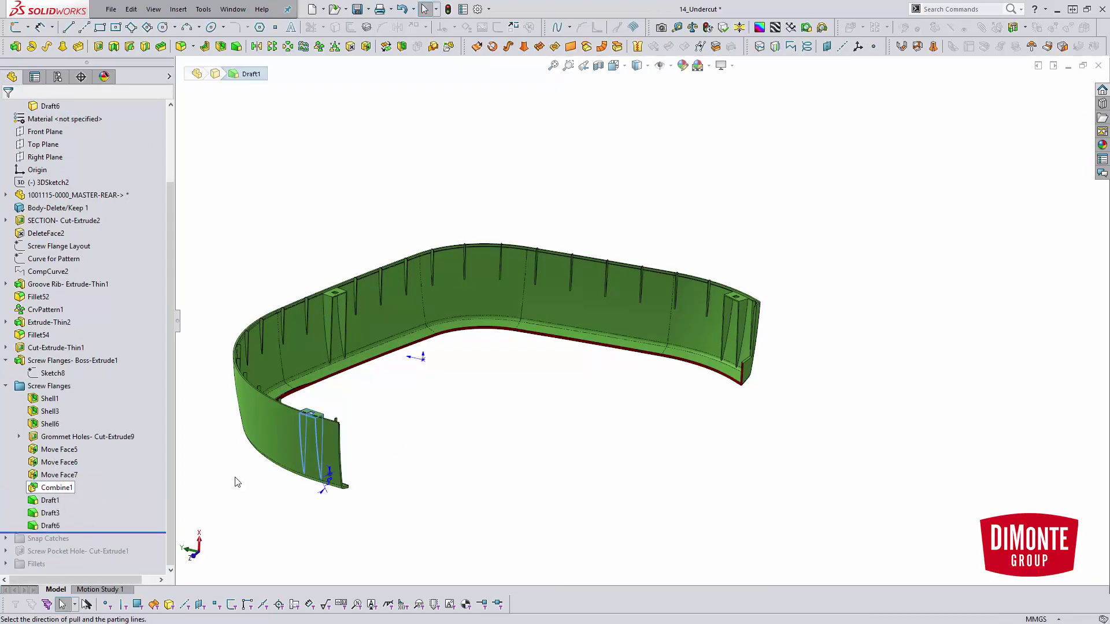
pyautogui.click(74, 472)
pyautogui.moveTo(325, 460); pyautogui.dragTo(281, 392, button='middle')
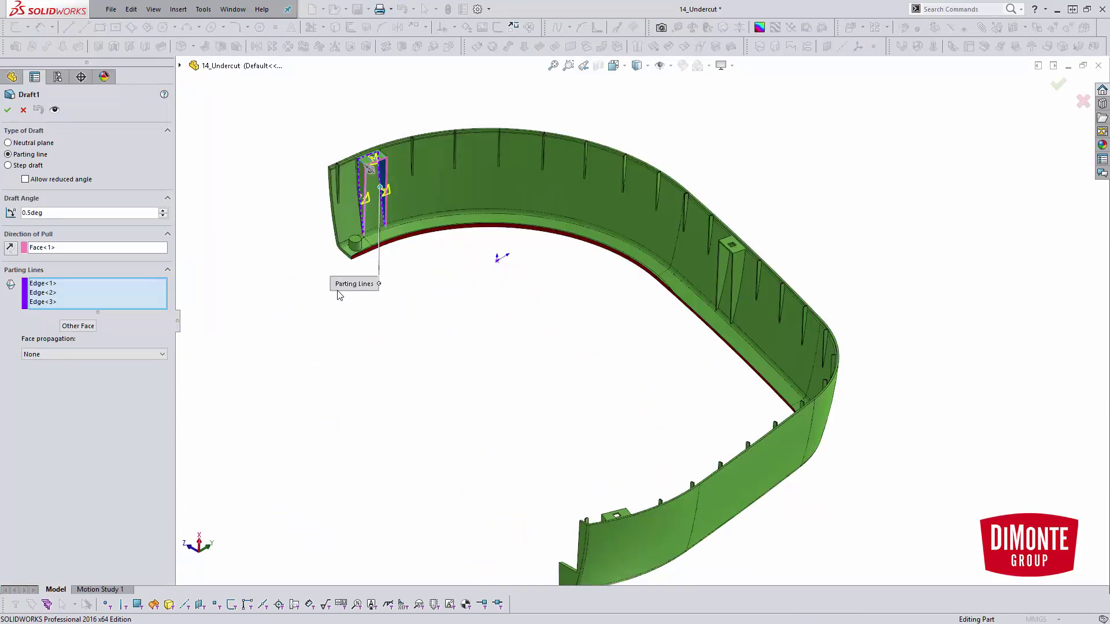
pyautogui.scroll(-2, 360, 156)
pyautogui.scroll(-8, 361, 149)
pyautogui.scroll(4, 493, 301)
pyautogui.keyDown('ctrl'); pyautogui.moveTo(558, 444); pyautogui.dragTo(494, 357, button='middle'); pyautogui.keyUp('ctrl')
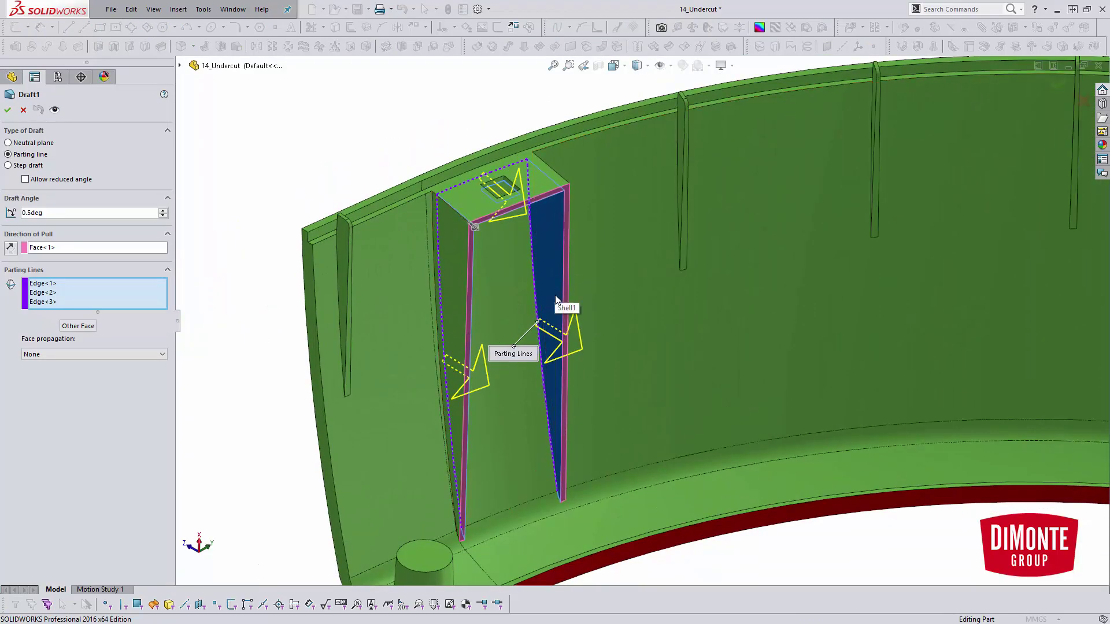
pyautogui.scroll(3, 555, 290)
pyautogui.click(23, 109)
pyautogui.scroll(3, 641, 325)
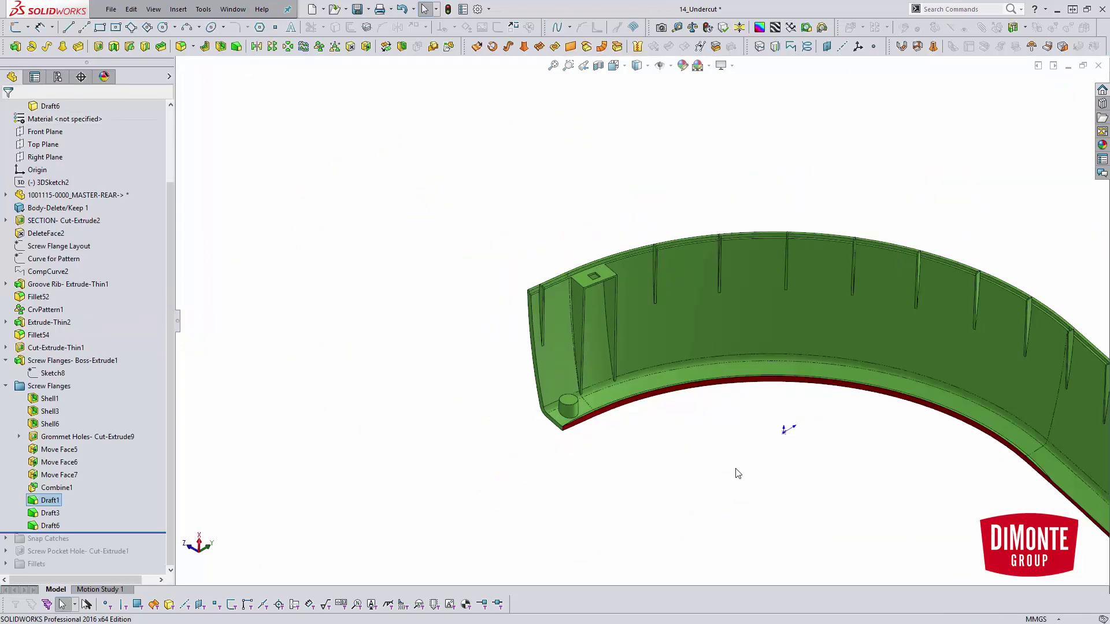
pyautogui.keyDown('ctrl'); pyautogui.moveTo(763, 424); pyautogui.dragTo(399, 344, button='middle'); pyautogui.keyUp('ctrl')
pyautogui.scroll(3, 486, 376)
pyautogui.moveTo(486, 374); pyautogui.dragTo(484, 349, button='middle')
pyautogui.scroll(3, 485, 364)
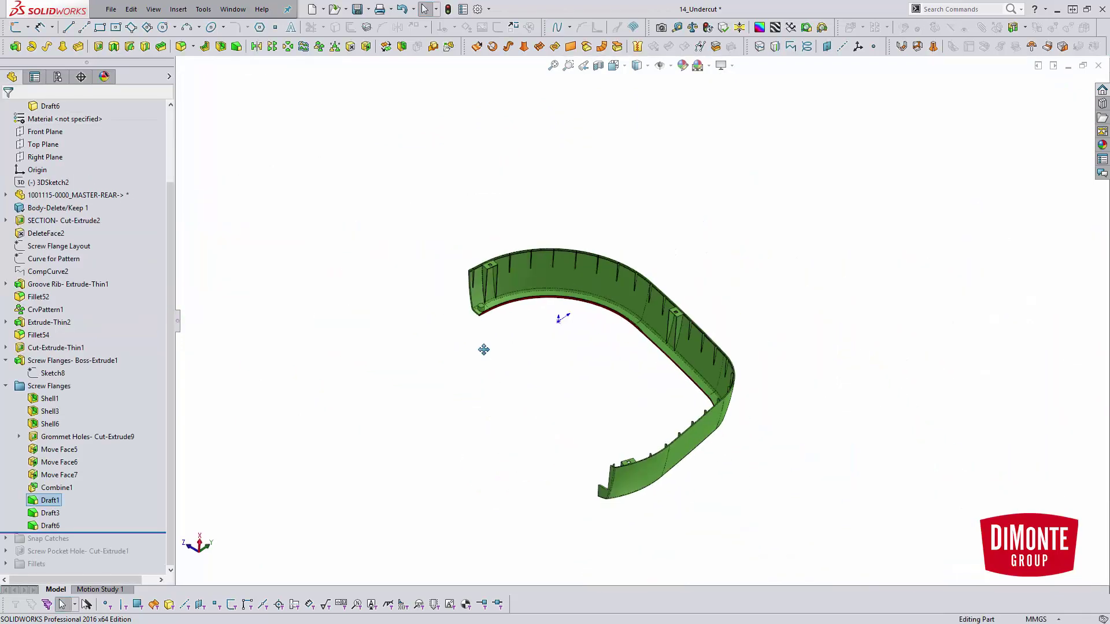